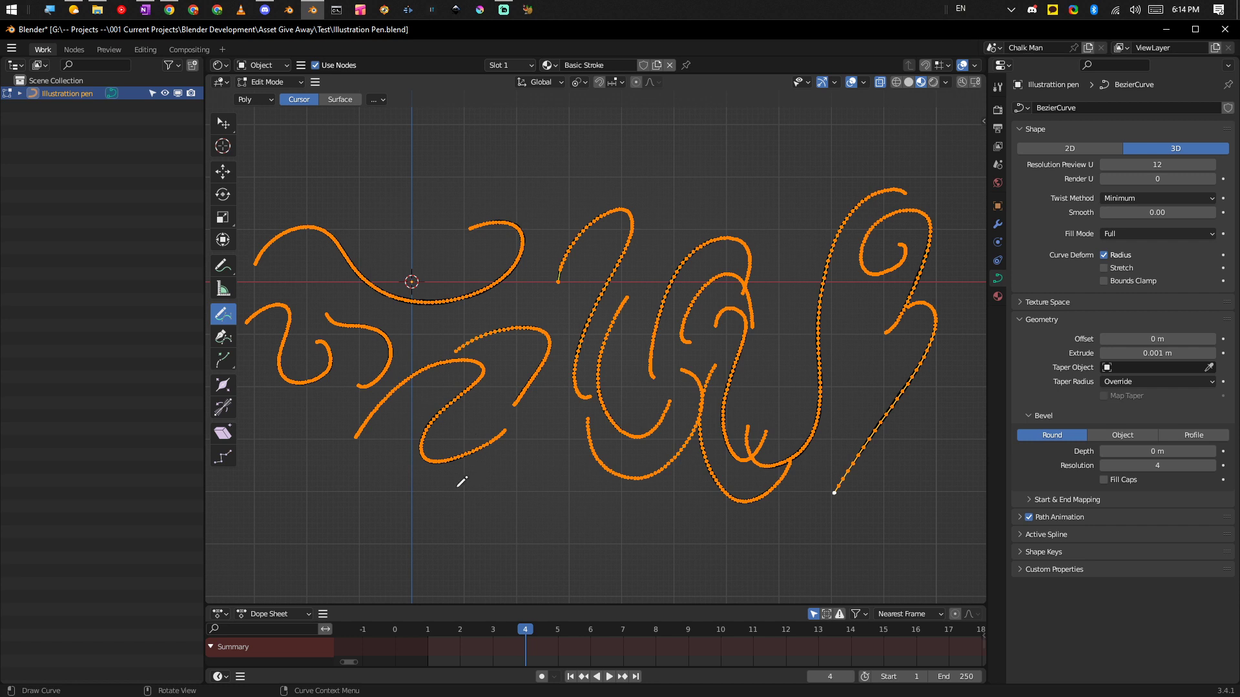
Deselect the existing strokes and use the Curve Pen to lay down an open zigzag line of five points below them.
left_click(222, 337)
left_click(378, 527)
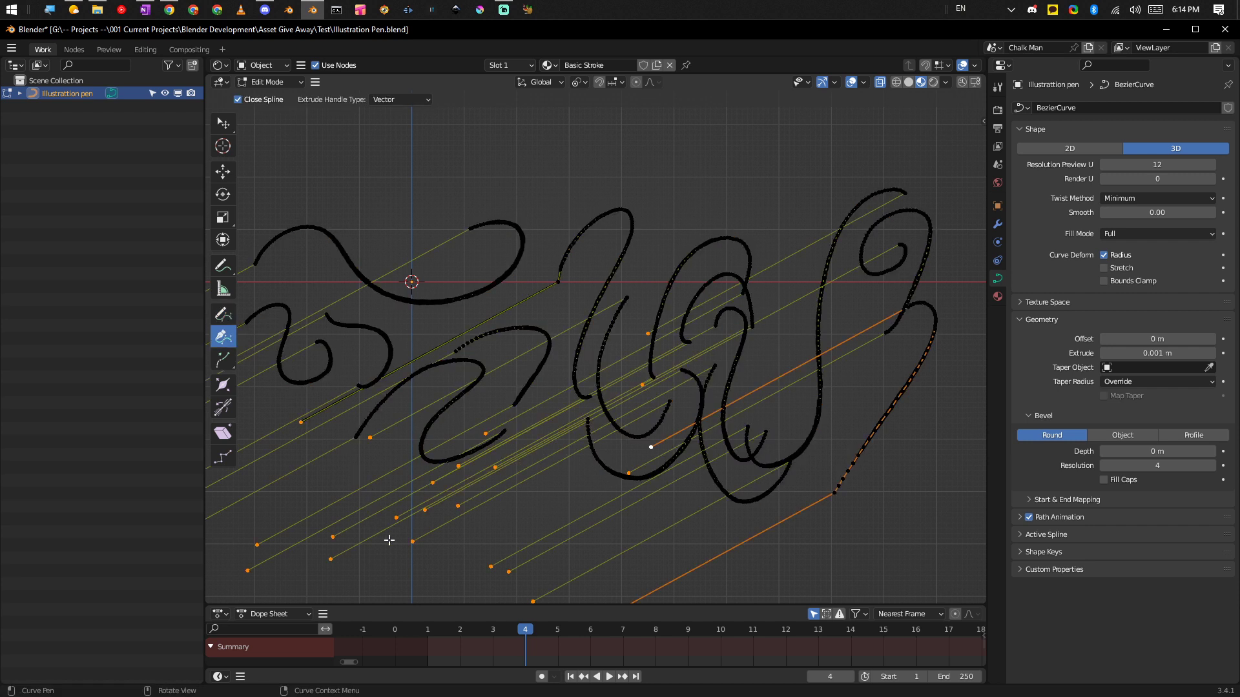
key("ctrl+z")
key("alt+a")
left_click(405, 509)
left_click(461, 551)
left_click(530, 533)
left_click(623, 521)
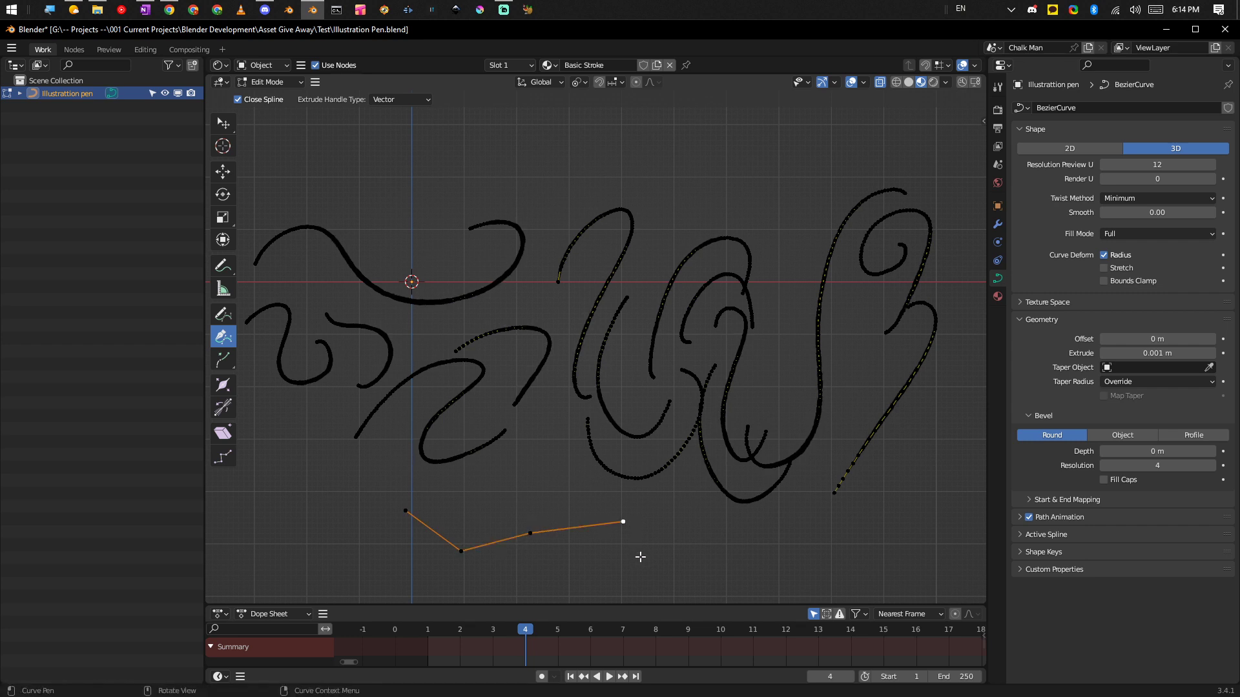
scroll(470, 501, "up", 2)
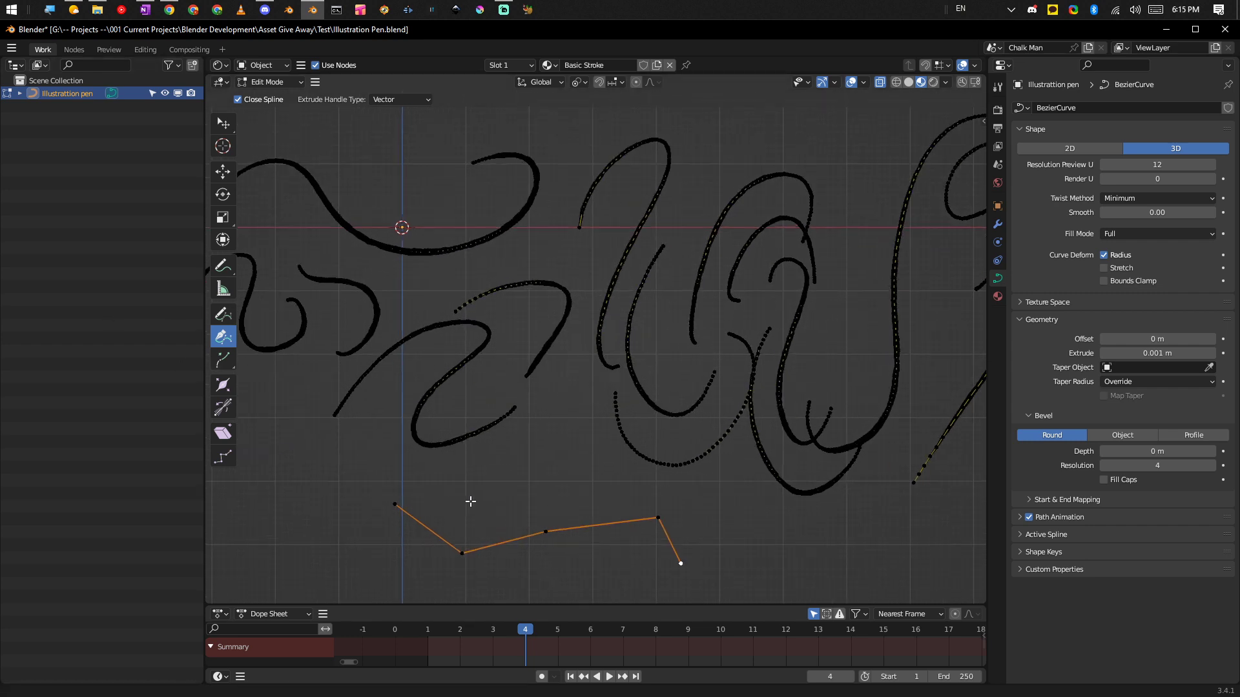
Select the zigzag line's first point and check the curve handle display option in the viewport overlays.
left_click(222, 123)
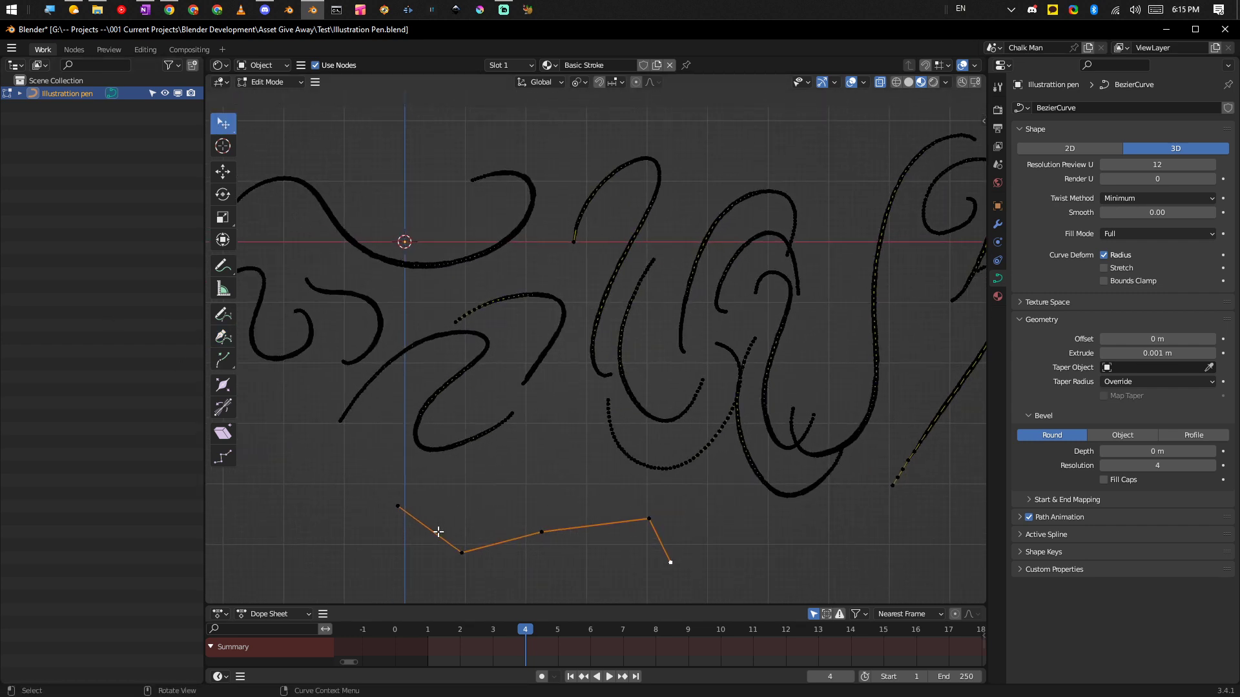
left_click(863, 83)
left_click(853, 419)
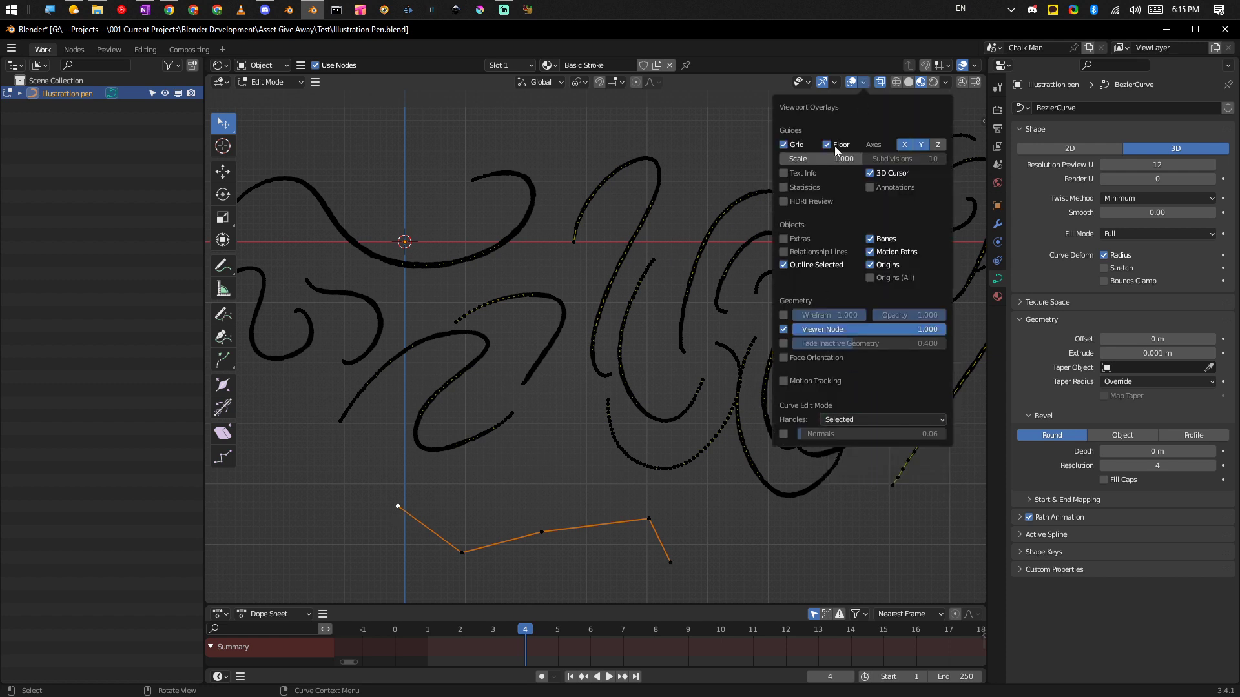
left_click(862, 420)
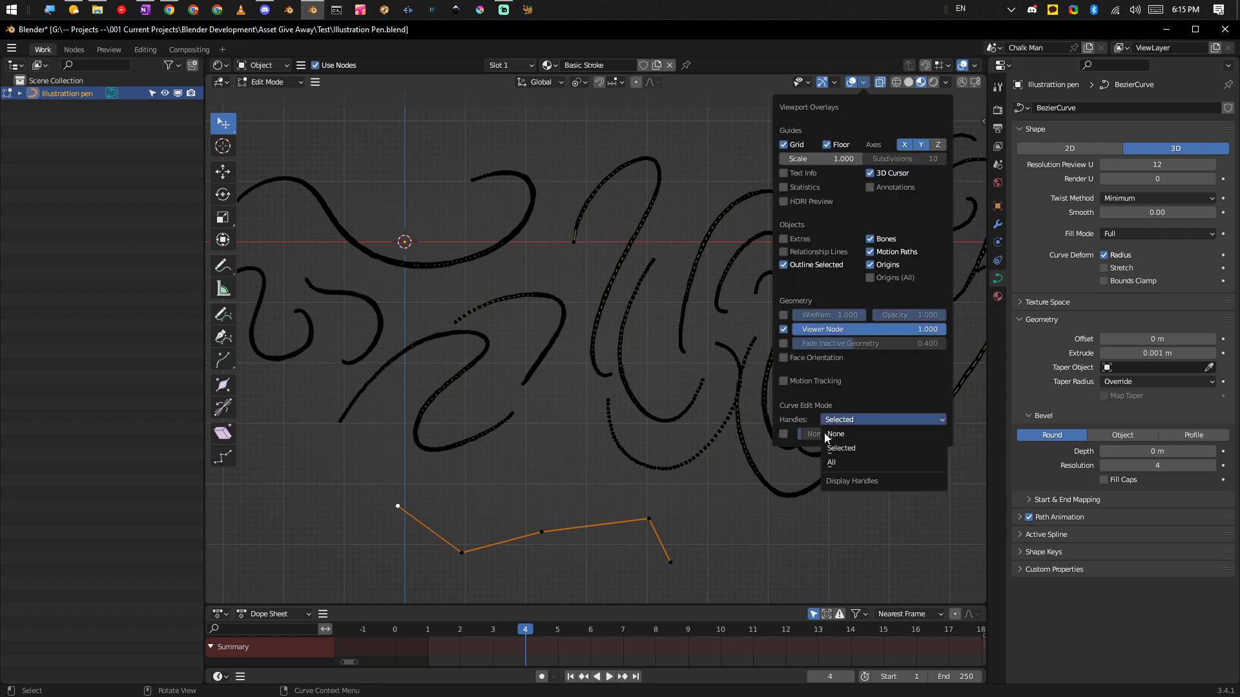
left_click(860, 436)
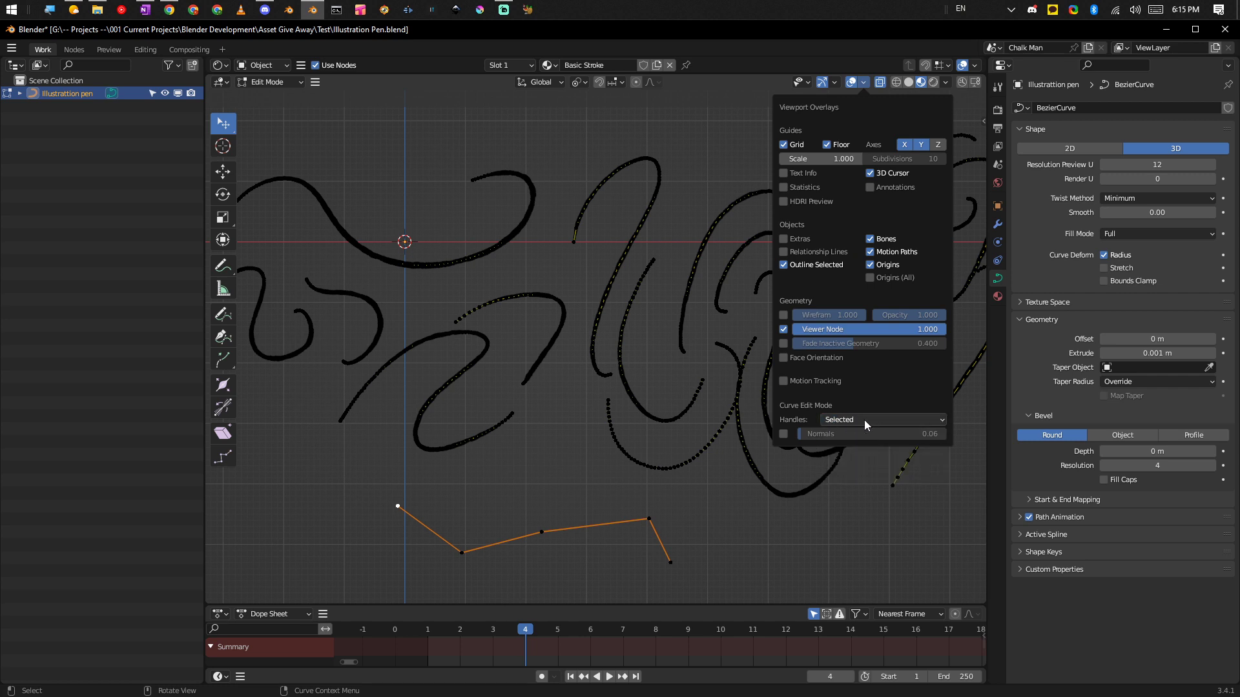
Try to set the handle type of all points of the zigzag line to Automatic.
mouse_move(442, 541)
left_mouse_down()
mouse_move(509, 564)
mouse_move(678, 517)
mouse_move(339, 488)
mouse_move(503, 574)
left_mouse_up()
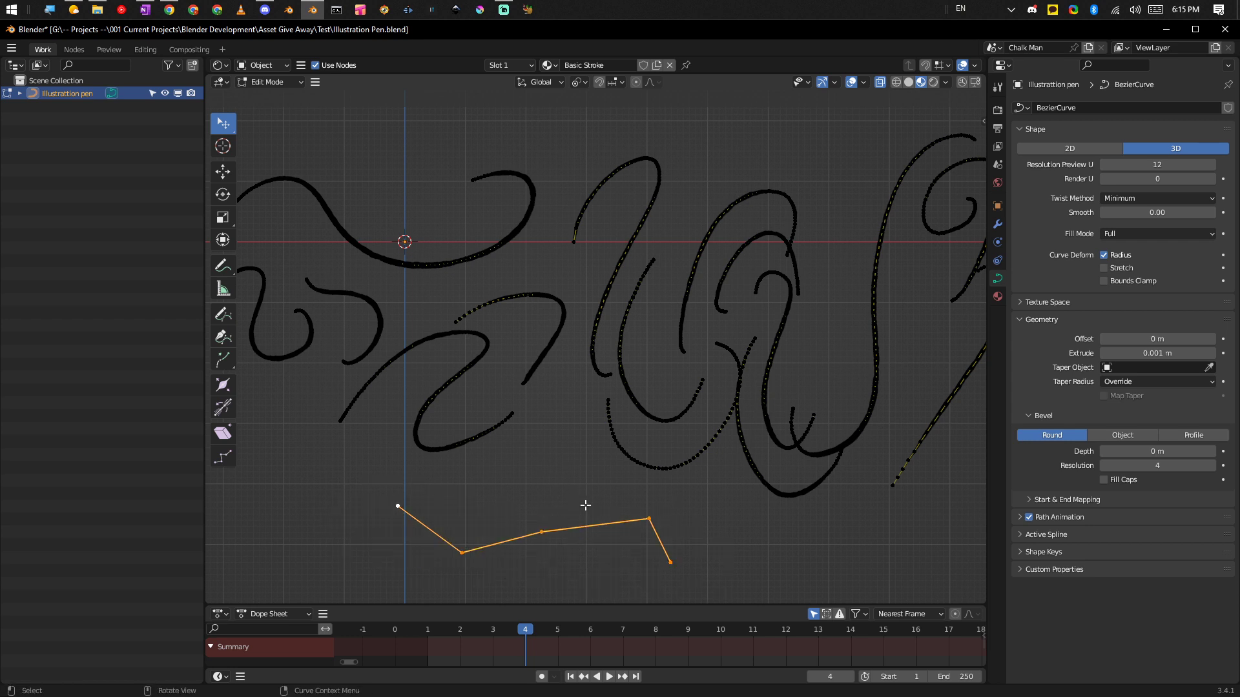
key("v")
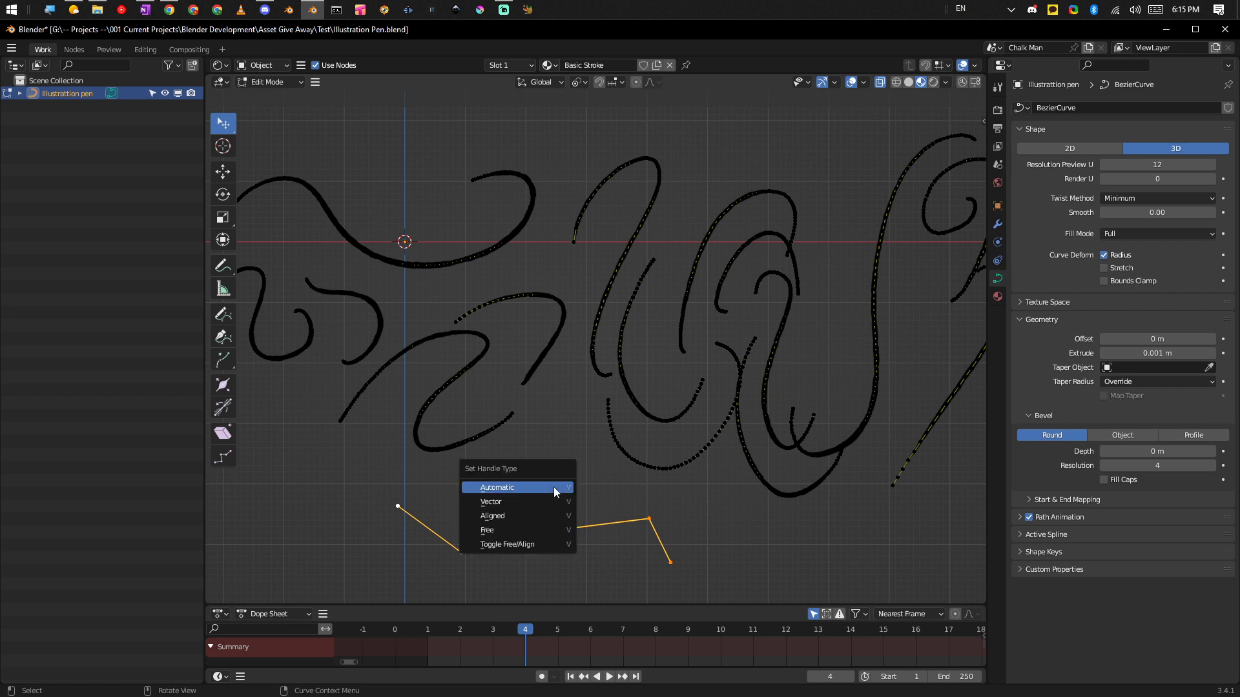
left_click(552, 486)
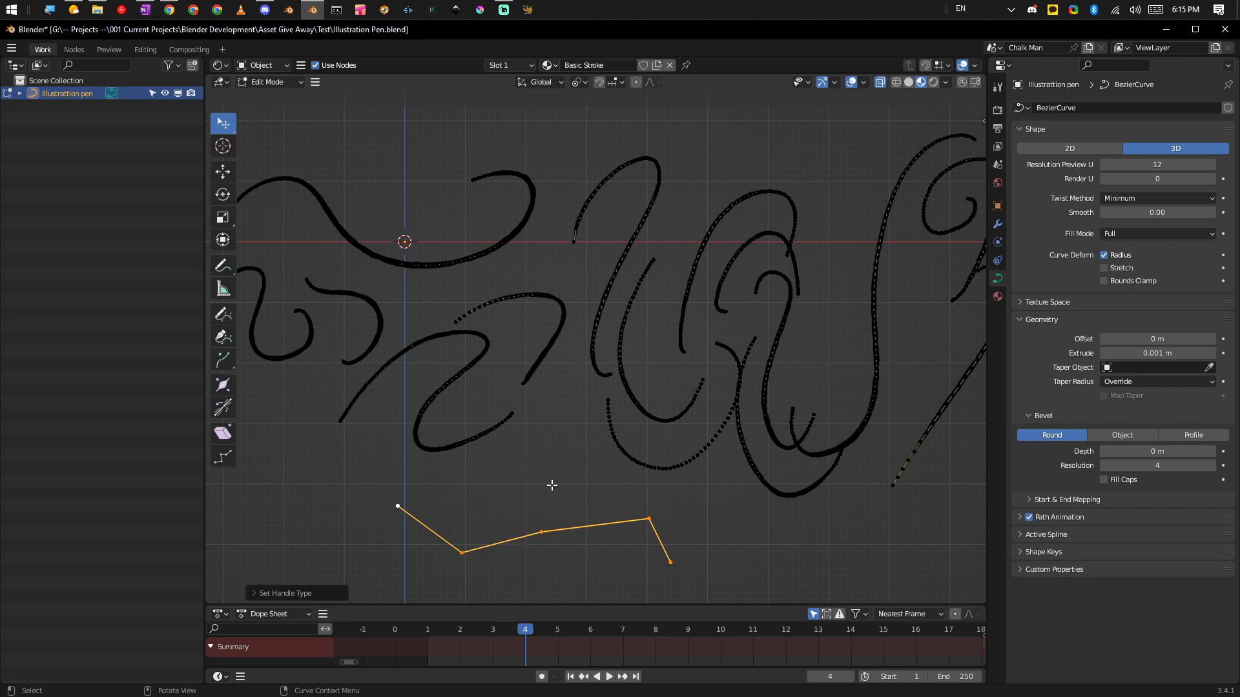
Select the zigzag line's second point and set the curve handle display in the viewport overlays to All.
left_click(482, 572)
scroll(520, 548, "up", 2)
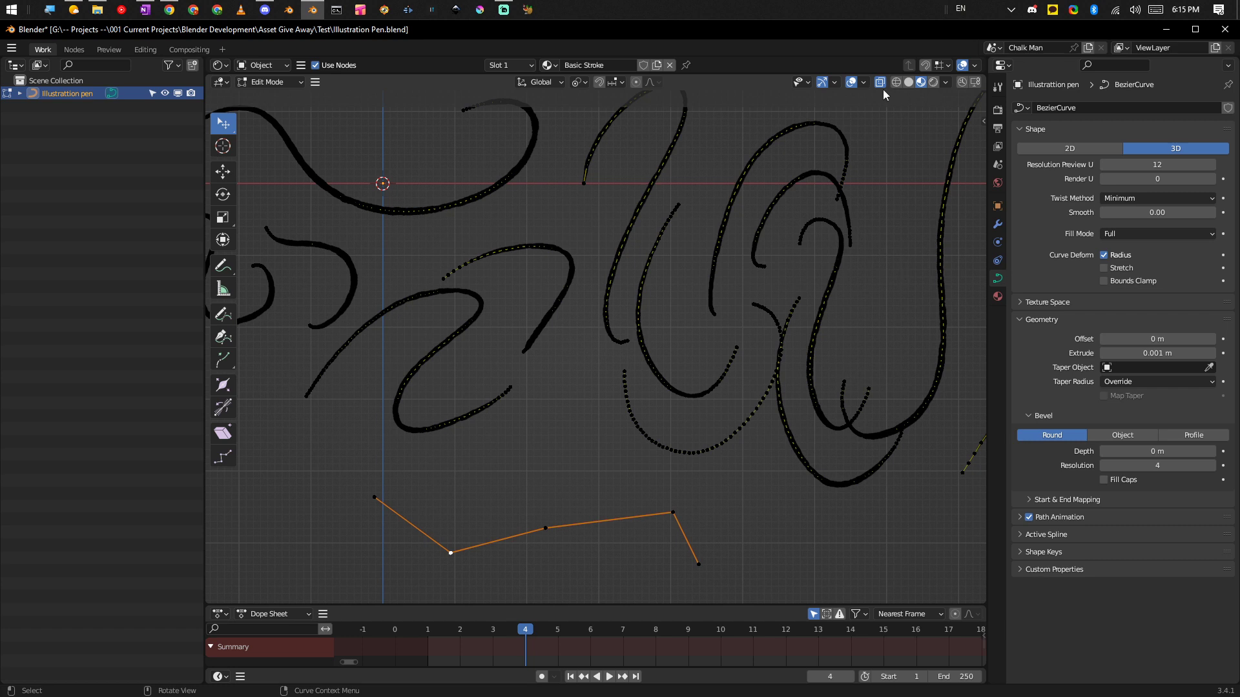
left_click(863, 82)
left_click(850, 419)
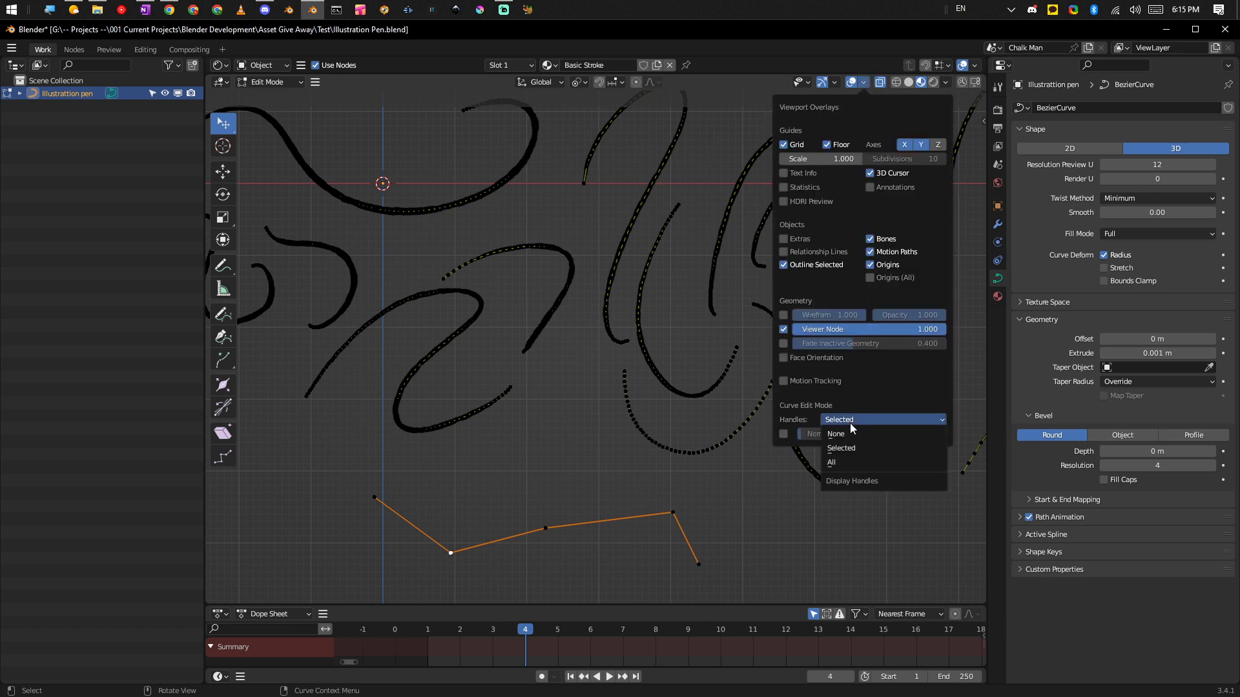
left_click(859, 463)
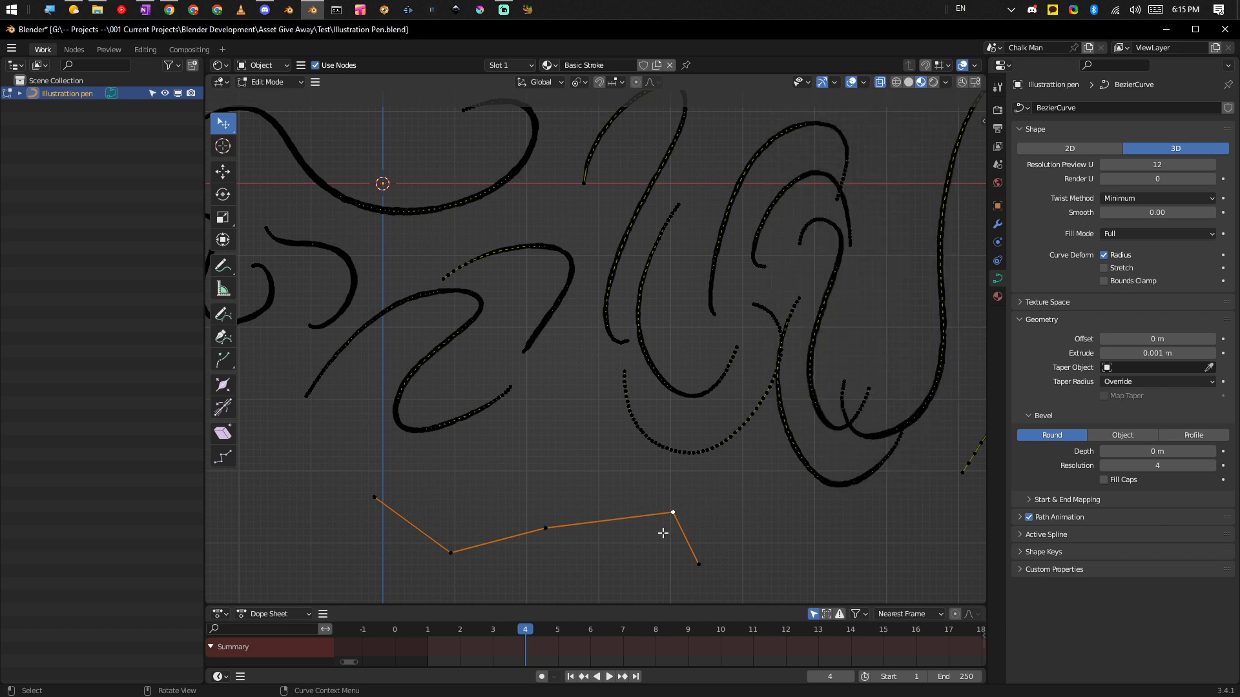
Show the active tool settings beside the viewport and set the Draw tool's curve type to Bezier.
key("b")
key("Escape")
key("n")
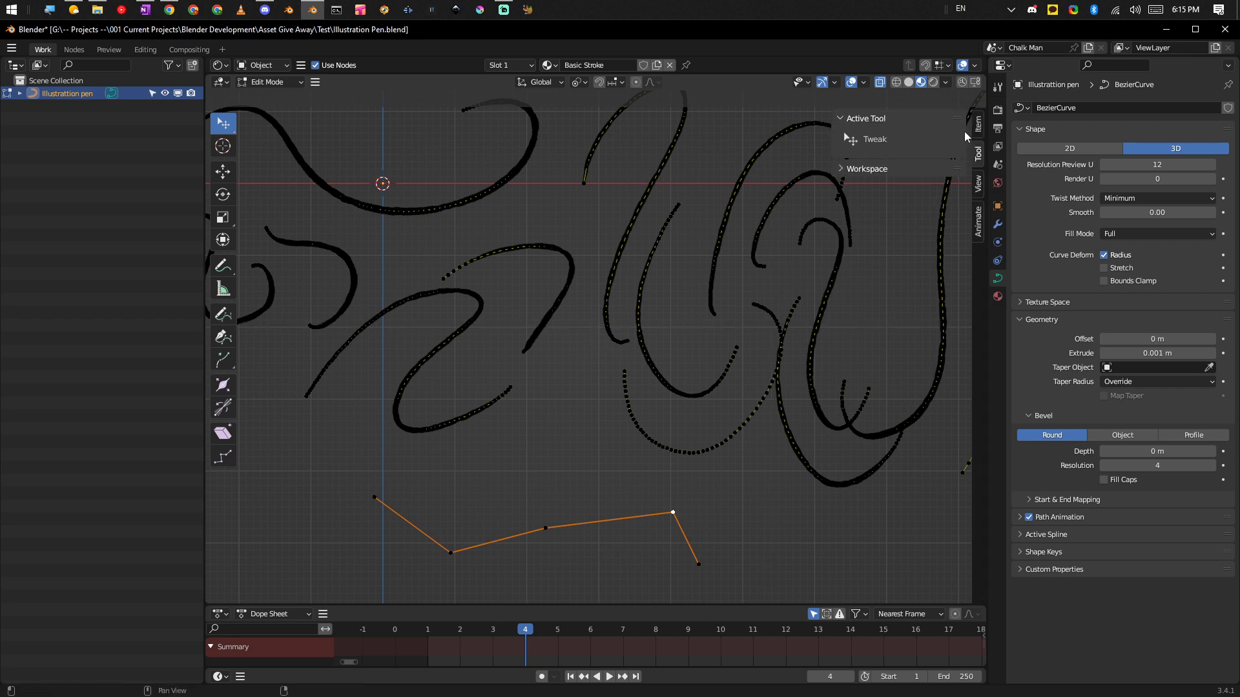
left_click(979, 126)
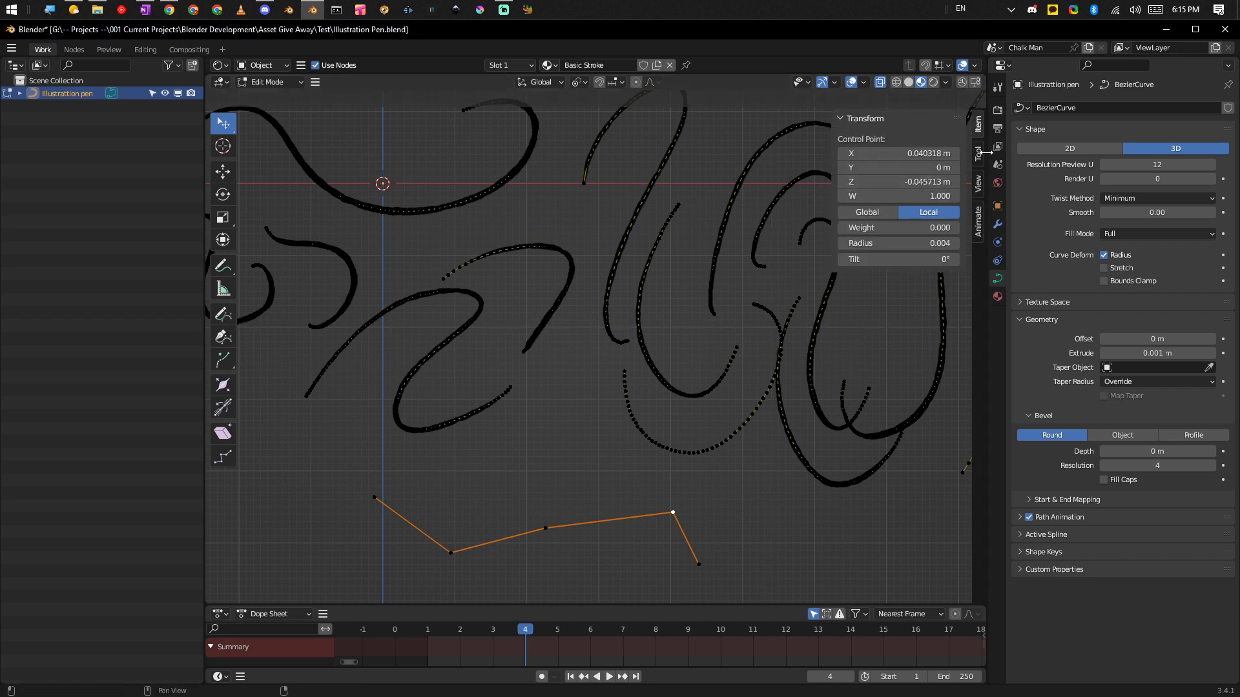
left_click(979, 155)
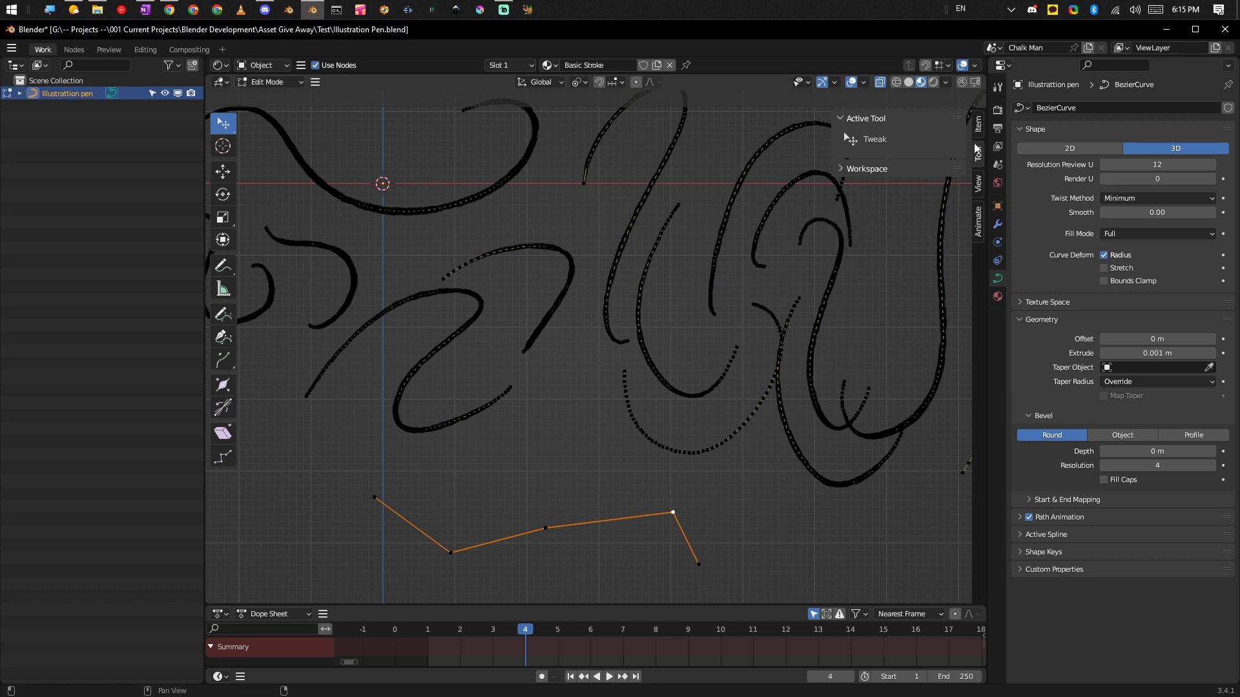
left_click(226, 268)
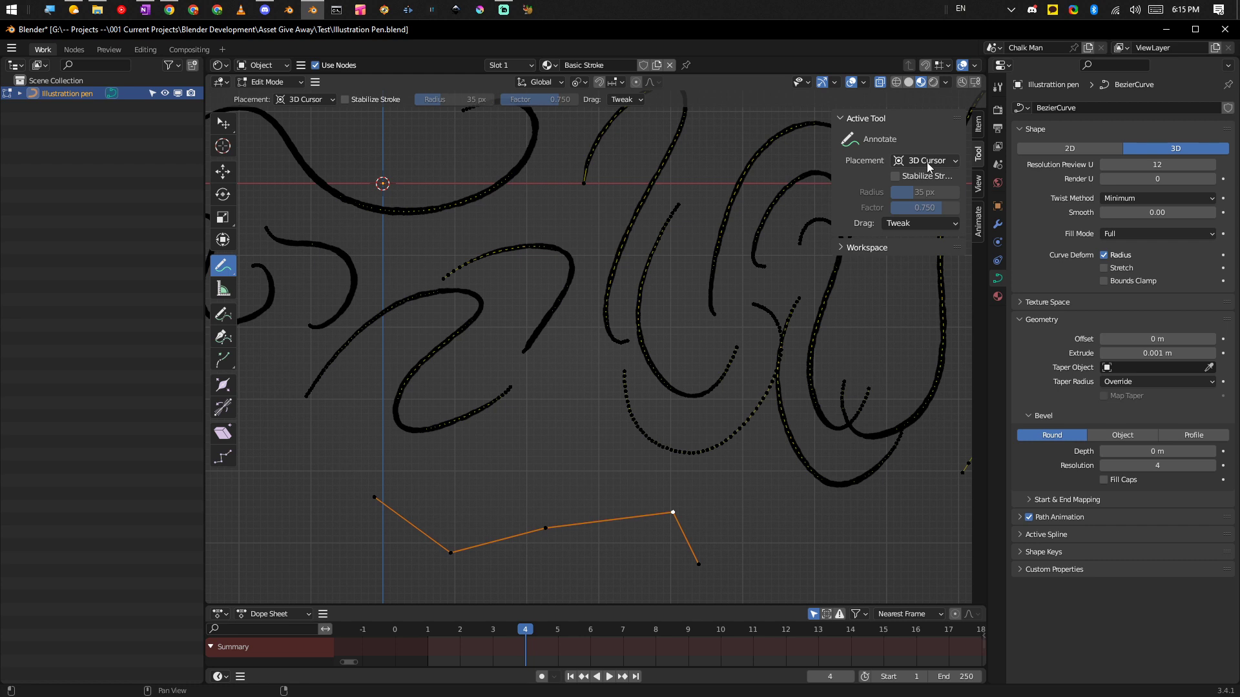
left_click(223, 317)
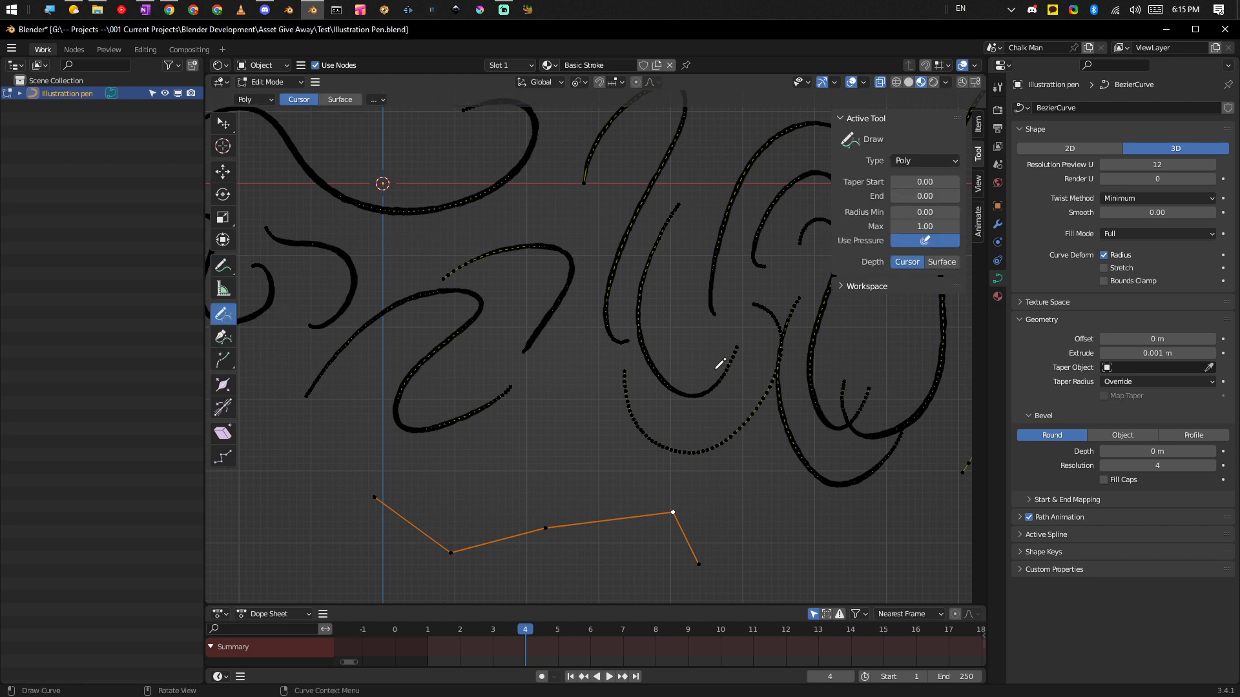
left_click(926, 161)
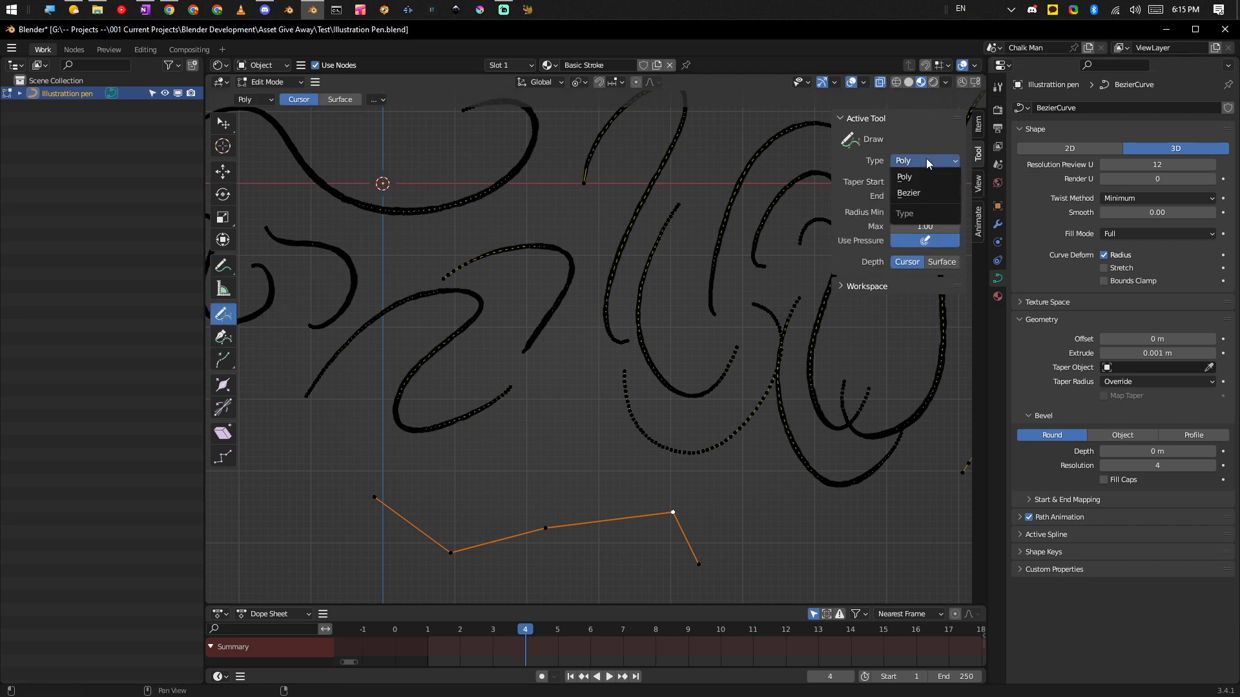
left_click(920, 192)
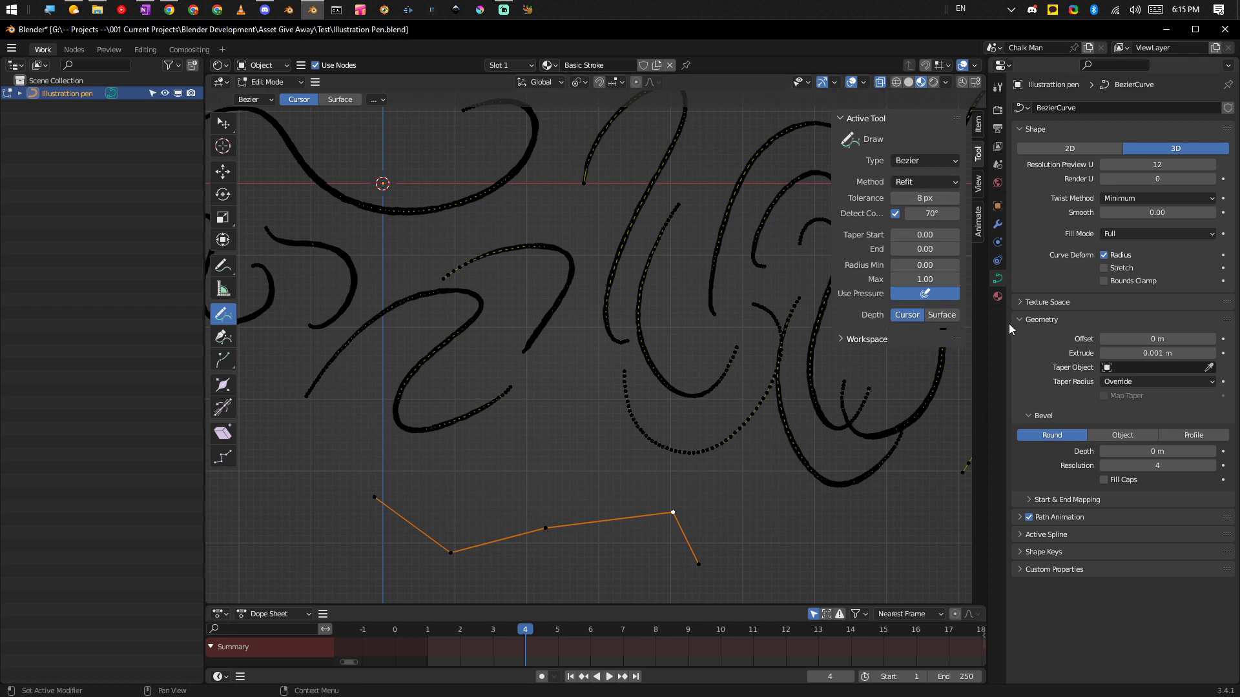
Draw a freehand S-shaped Bezier stroke in the empty area beside the zigzag line's end.
middle_click_drag(708, 517, 524, 386, "shift")
mouse_move(525, 386)
left_mouse_down()
mouse_move(581, 374)
mouse_move(712, 439)
left_mouse_up()
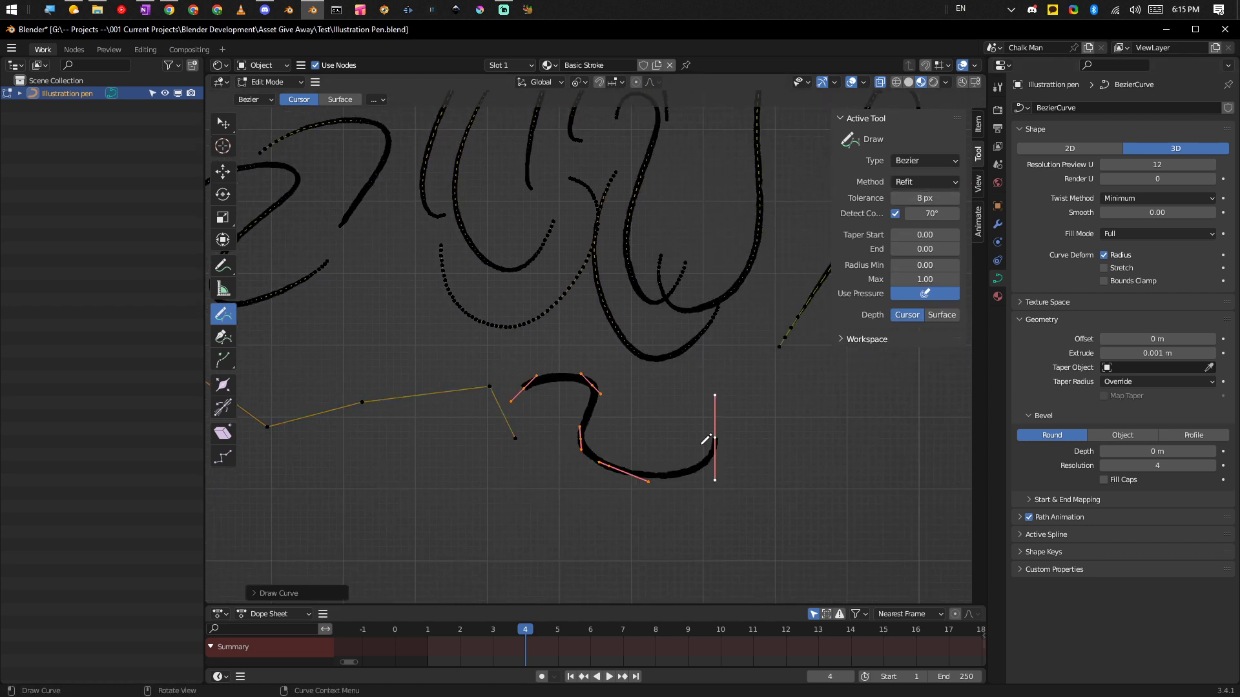
mouse_move(713, 445)
middle_mouse_down()
mouse_move(727, 415)
mouse_move(642, 451)
mouse_move(671, 420)
mouse_move(709, 418)
mouse_move(633, 415)
middle_mouse_up()
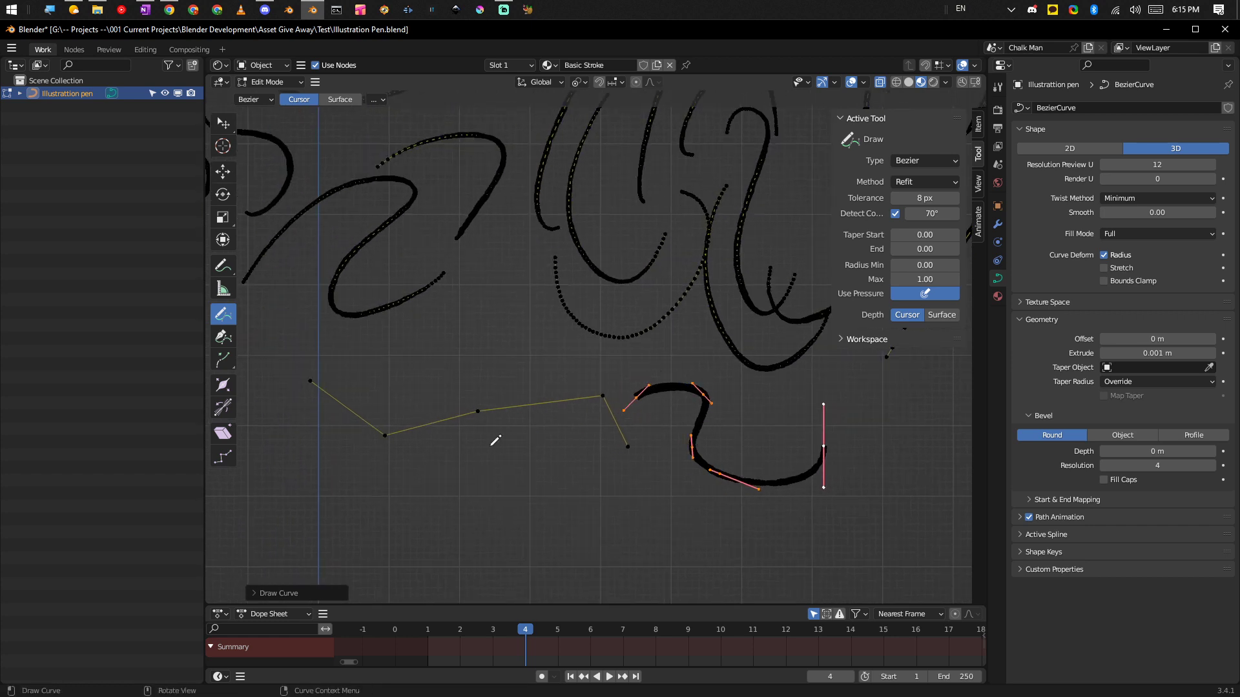
Select all points of the zigzag line and convert its spline type to Bezier.
left_click(223, 122)
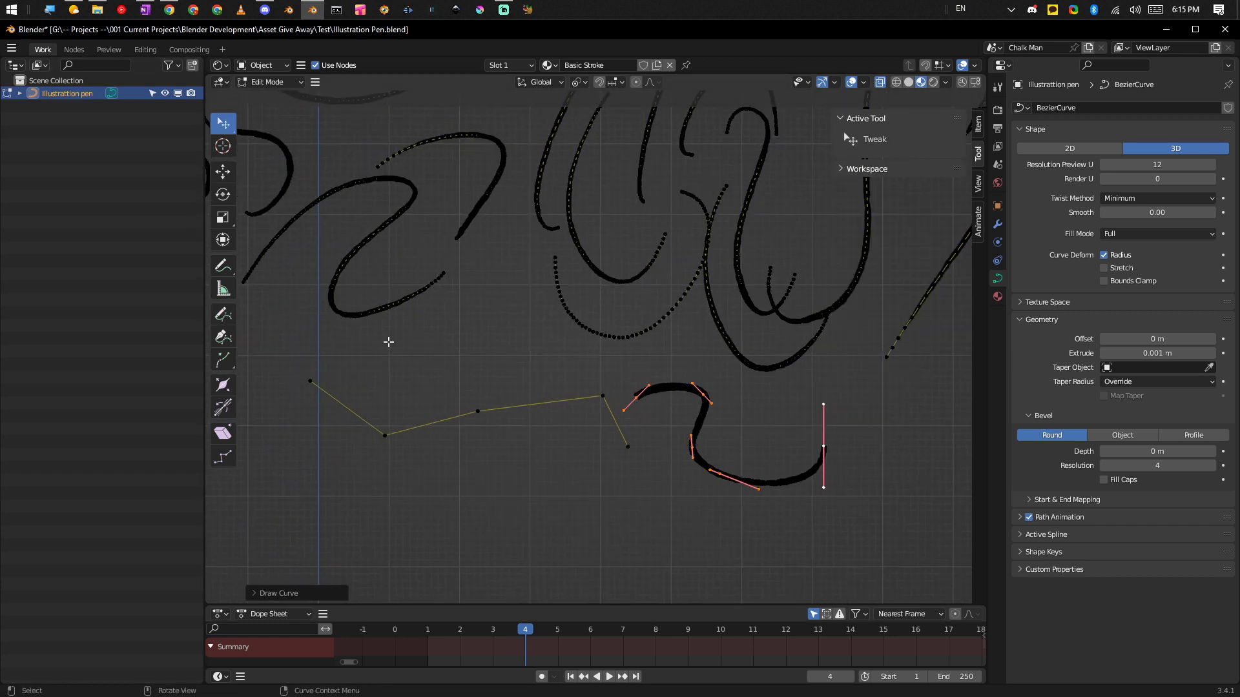
left_click(311, 382)
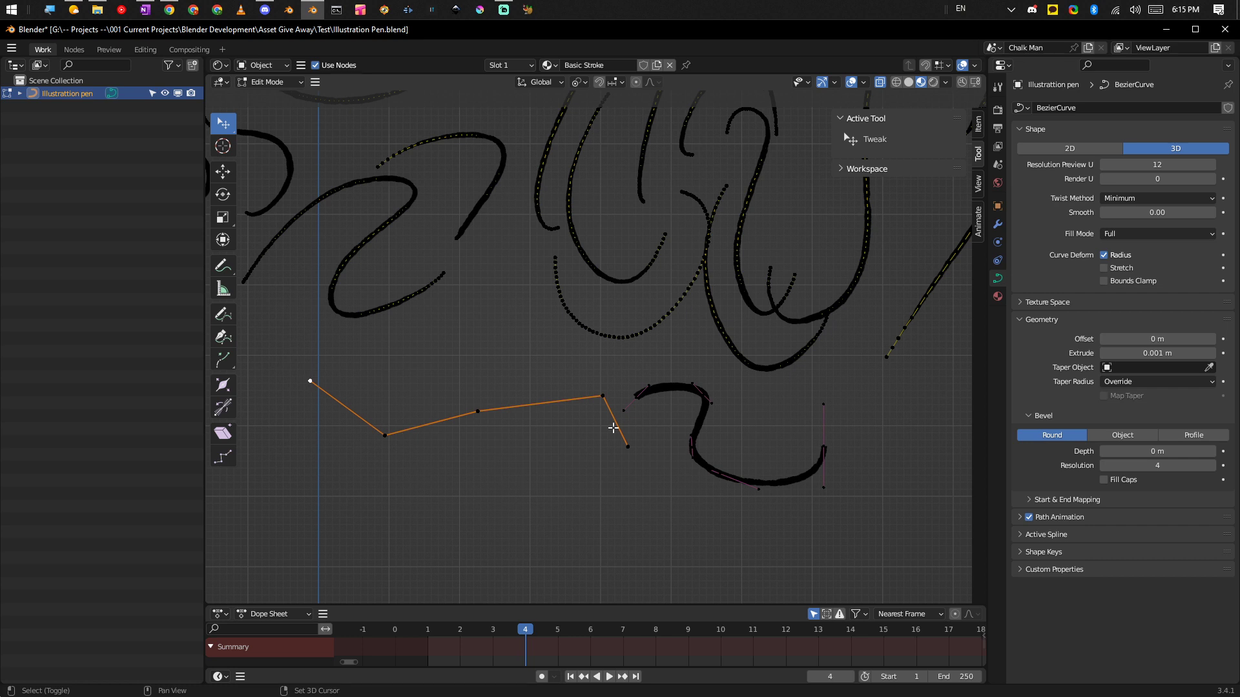
mouse_move(633, 443)
right_mouse_down("ctrl")
mouse_move(609, 388)
mouse_move(354, 366)
mouse_move(364, 516)
mouse_move(611, 478)
right_mouse_up("ctrl")
mouse_move(592, 469)
middle_mouse_down("shift")
mouse_move(611, 484)
mouse_move(599, 469)
middle_mouse_up("shift")
right_click(493, 424)
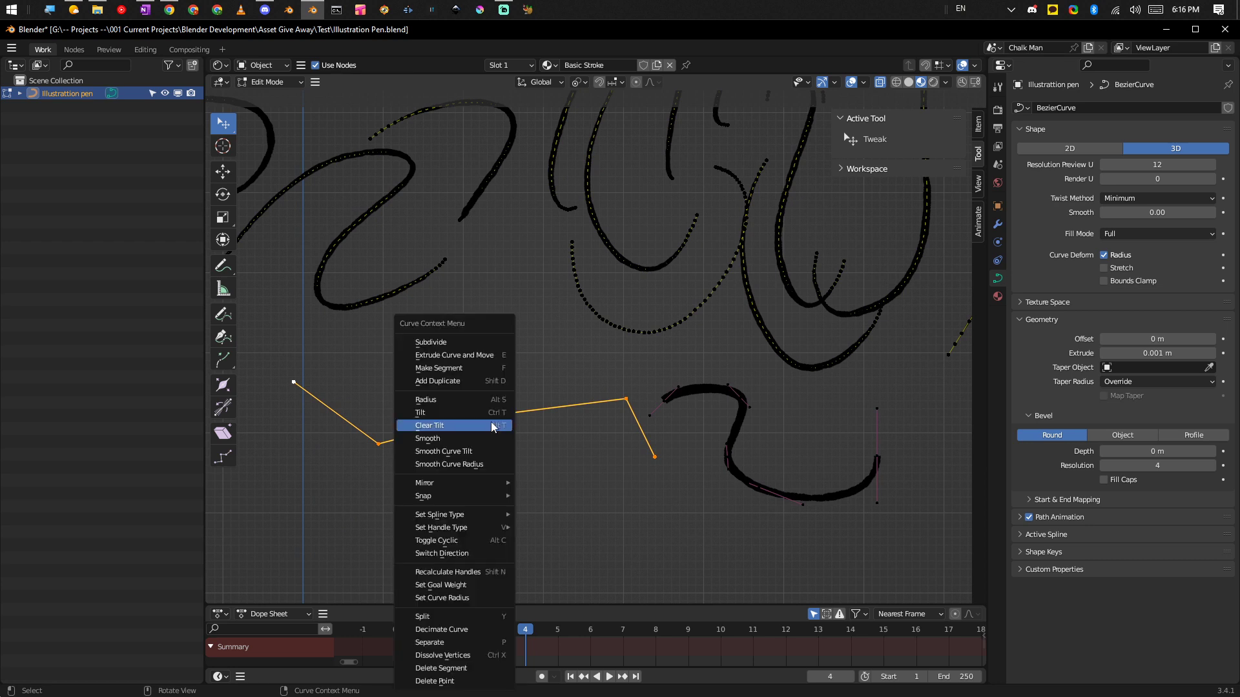
mouse_move(470, 530)
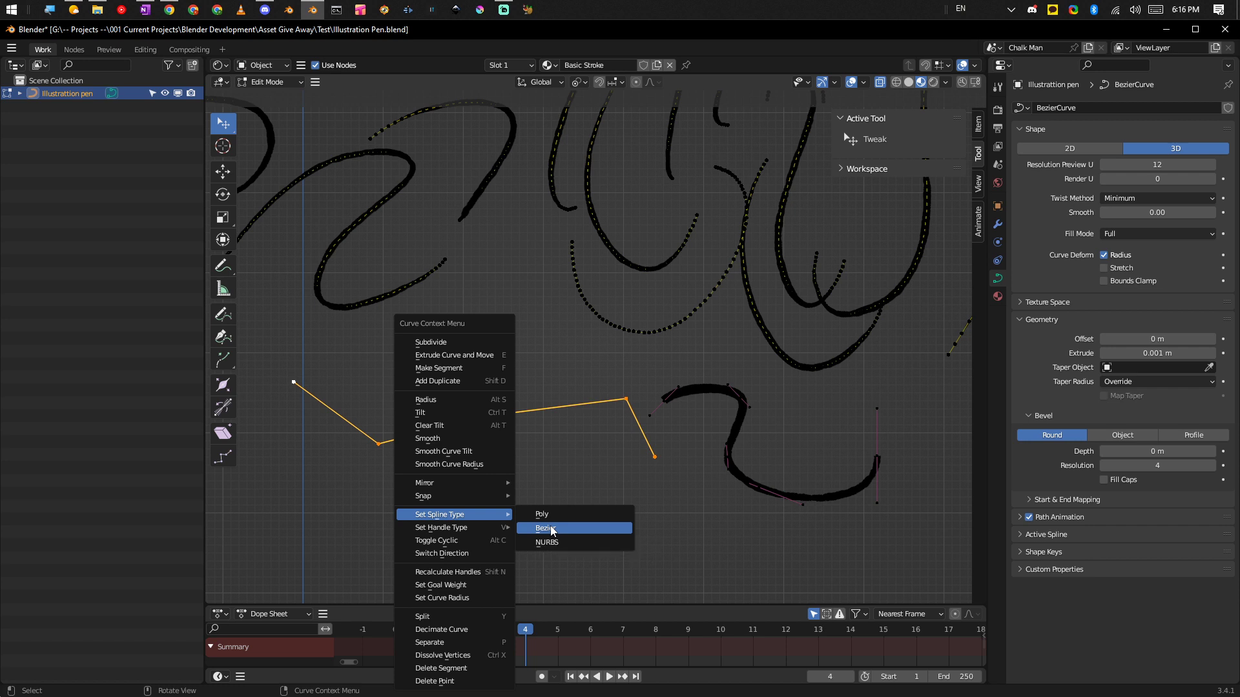
left_click(551, 528)
middle_click_drag(569, 478, 626, 466)
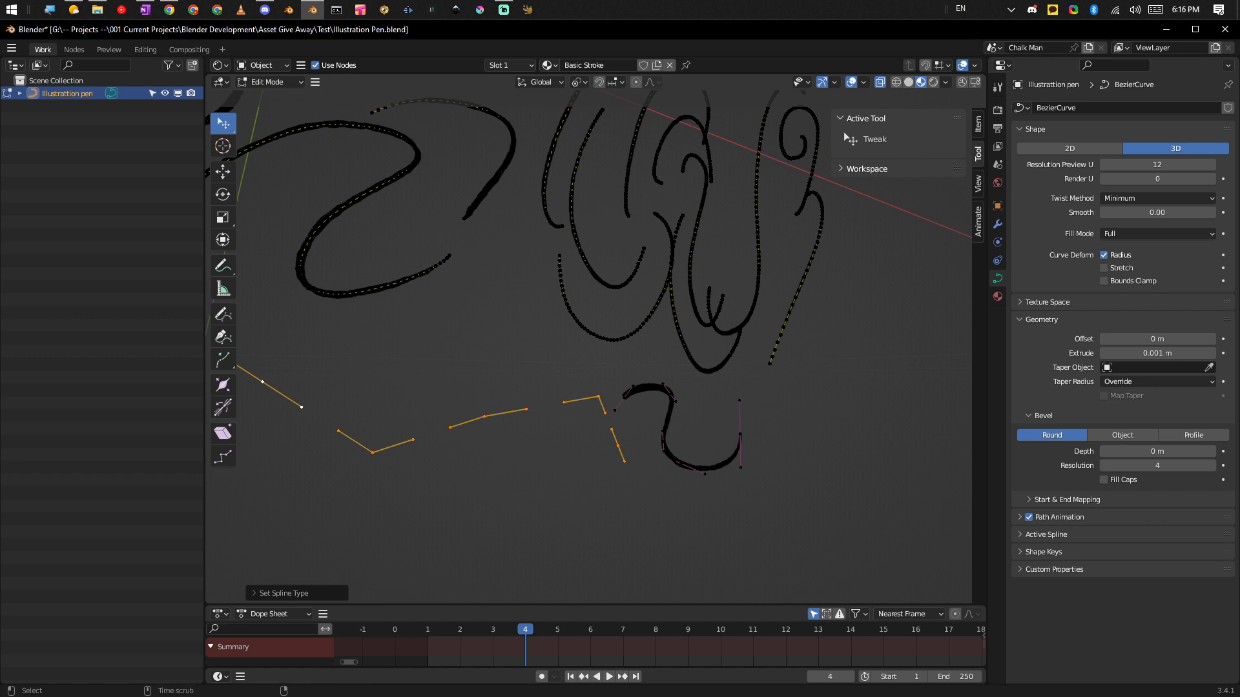
Increase the curve radius of the converted zigzag spline's points.
key("alt+s")
left_click(815, 520)
middle_click_drag(550, 374, 618, 404)
Toggle between Object Mode and Edit Mode to examine the strokes, and check the selected spline's transform values.
key("ctrl+Tab")
left_click(722, 402)
middle_click_drag(722, 399, 732, 365, "ctrl")
key("ctrl+Tab")
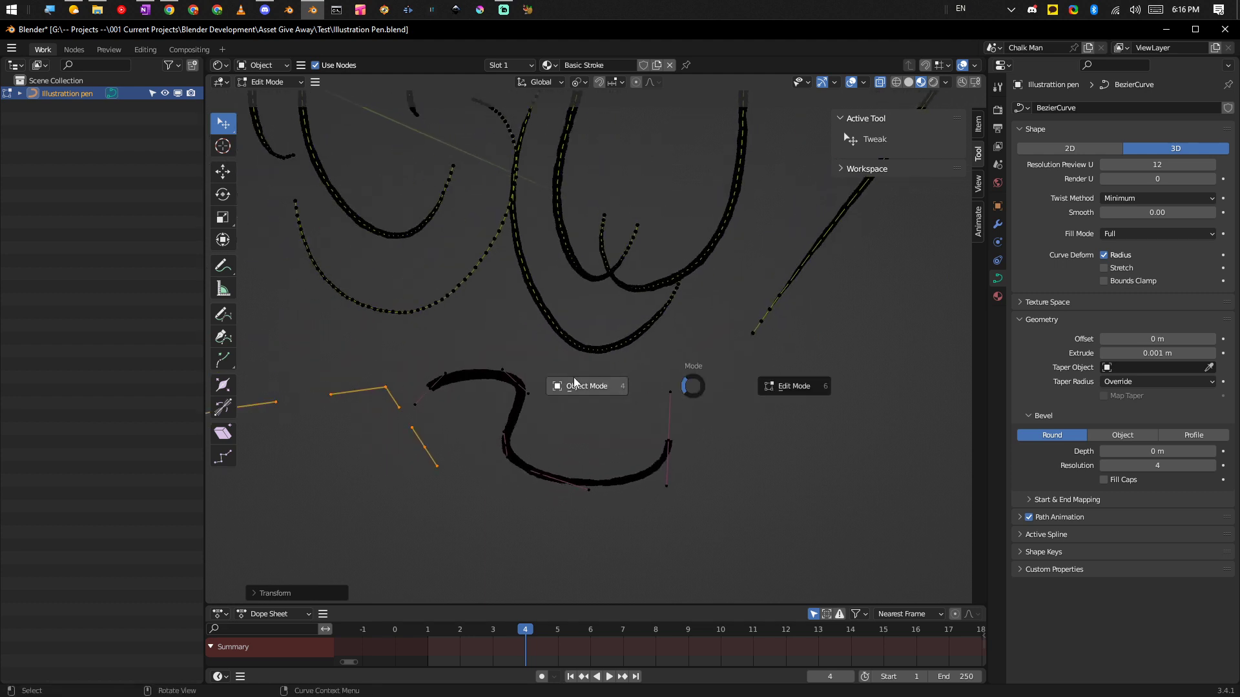
left_click(738, 386)
middle_click_drag(699, 370, 699, 383, "ctrl")
key("ctrl+Tab")
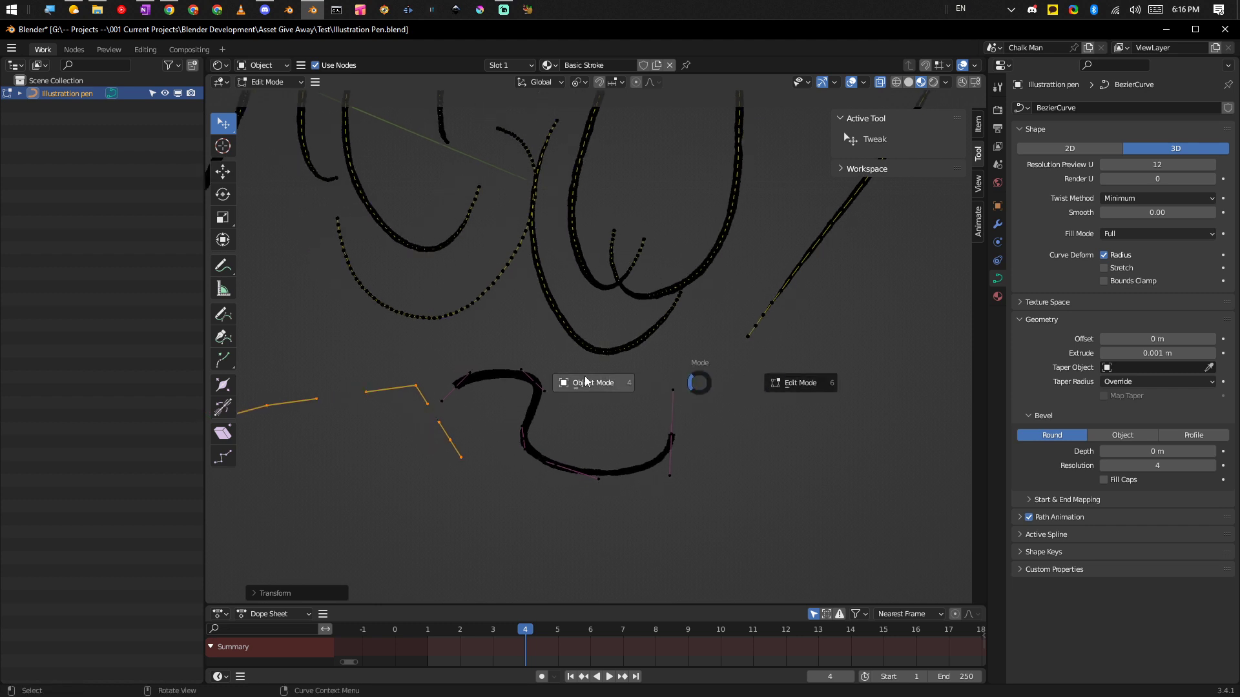
left_click(788, 382)
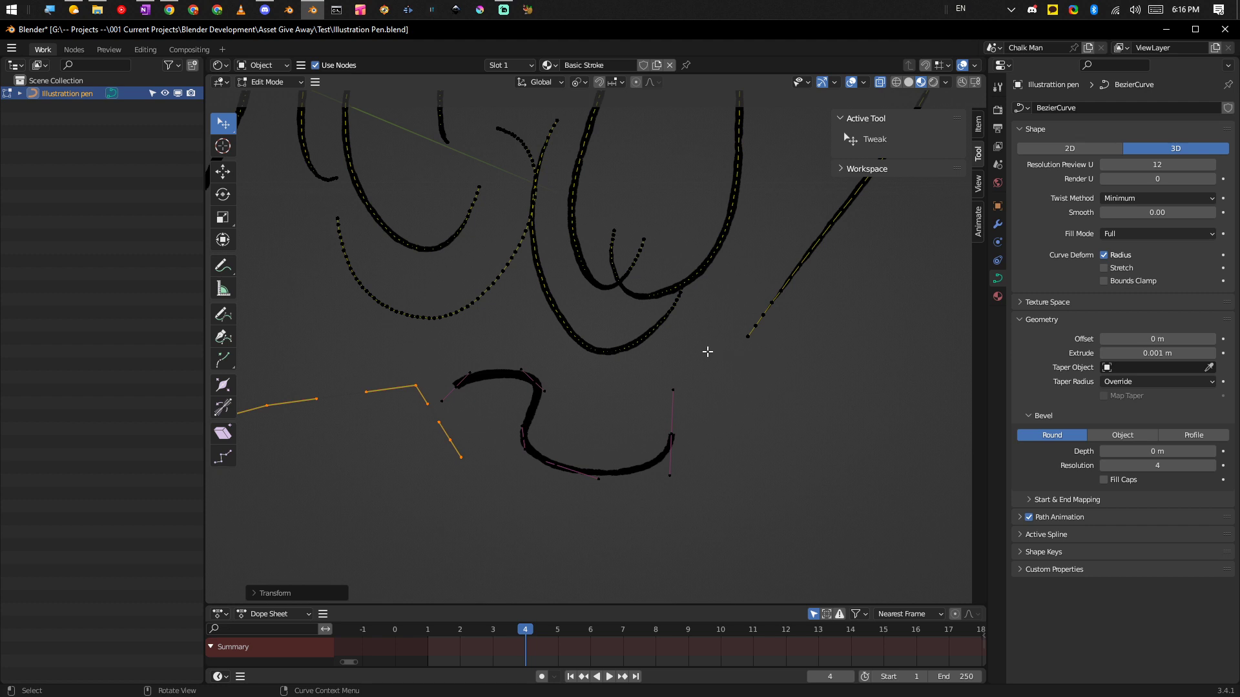
left_click(978, 126)
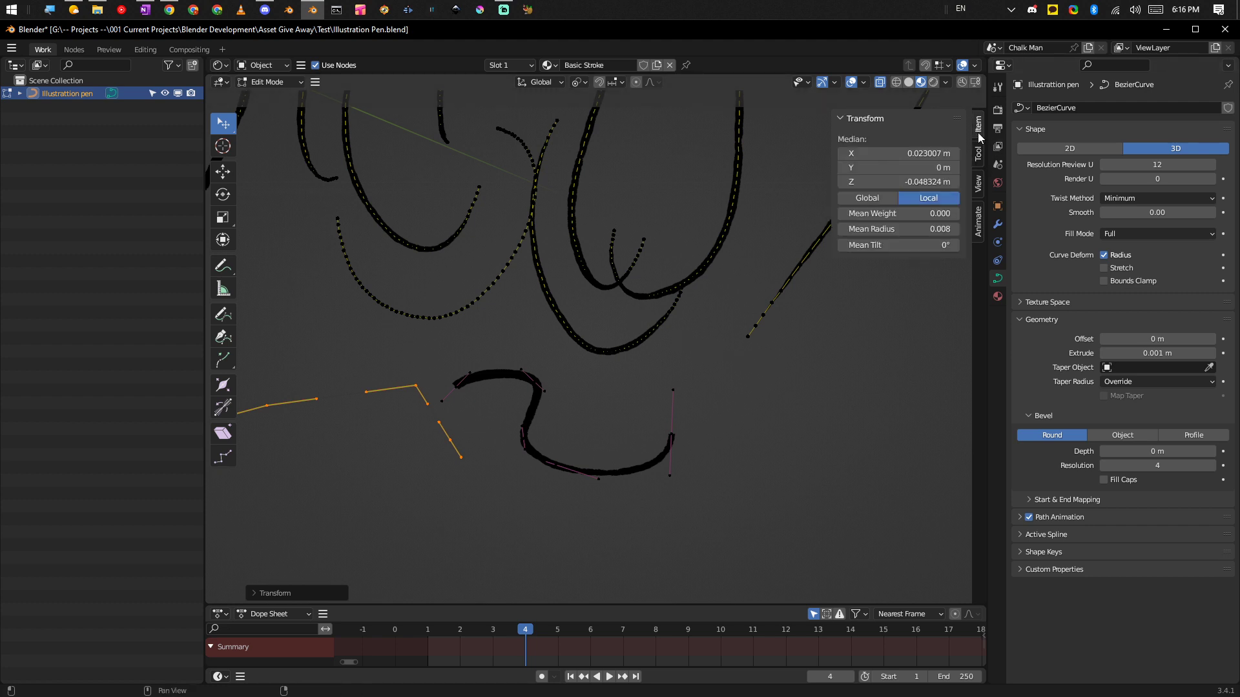
left_click(979, 154)
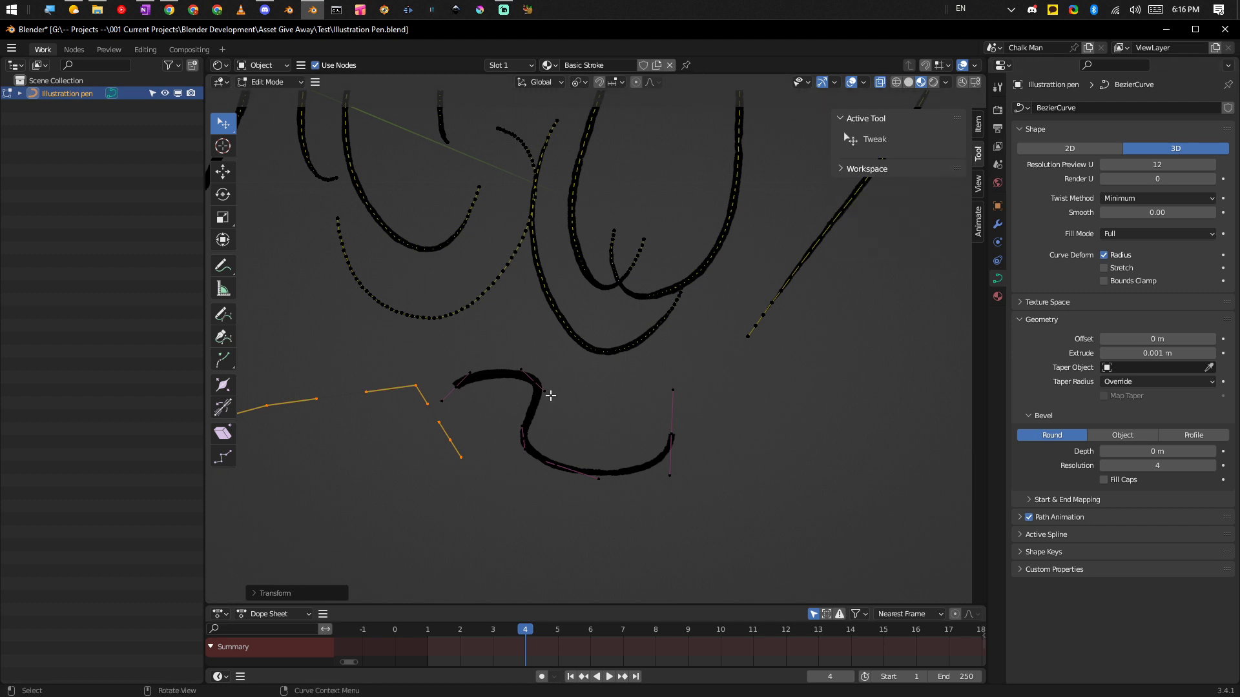
key("Tab")
key("ctrl+Tab")
left_click(527, 318)
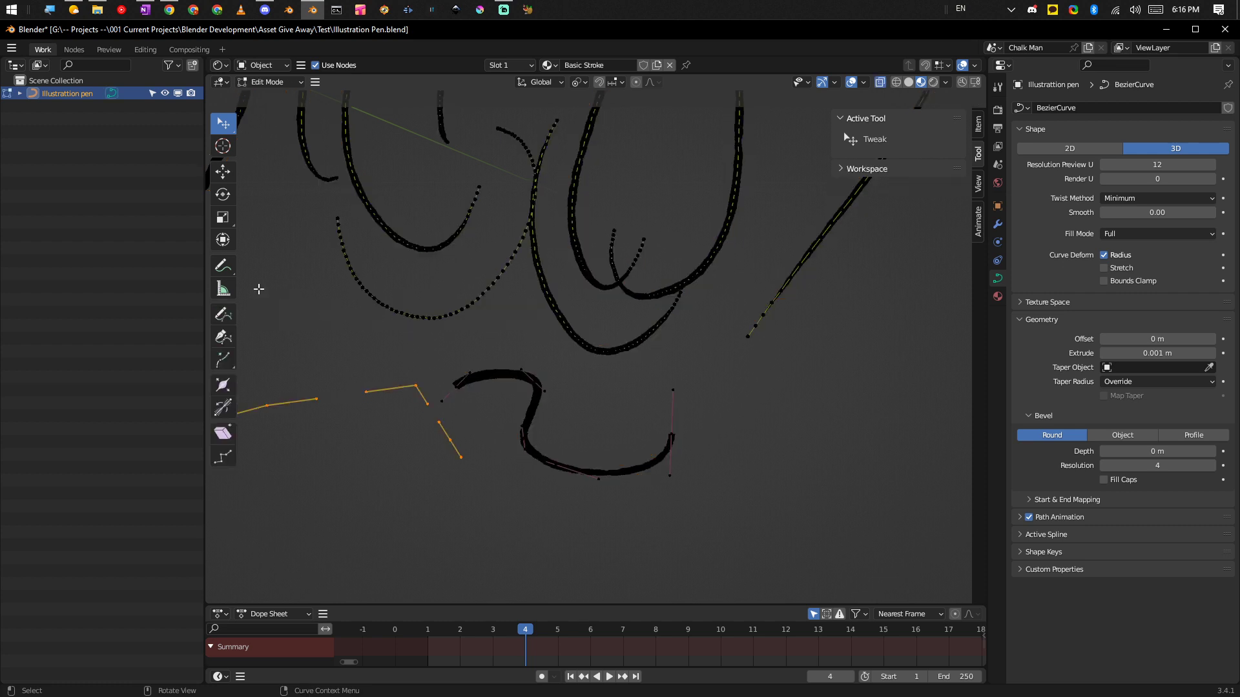
Set the Draw tool's curve type to Poly.
left_click(223, 314)
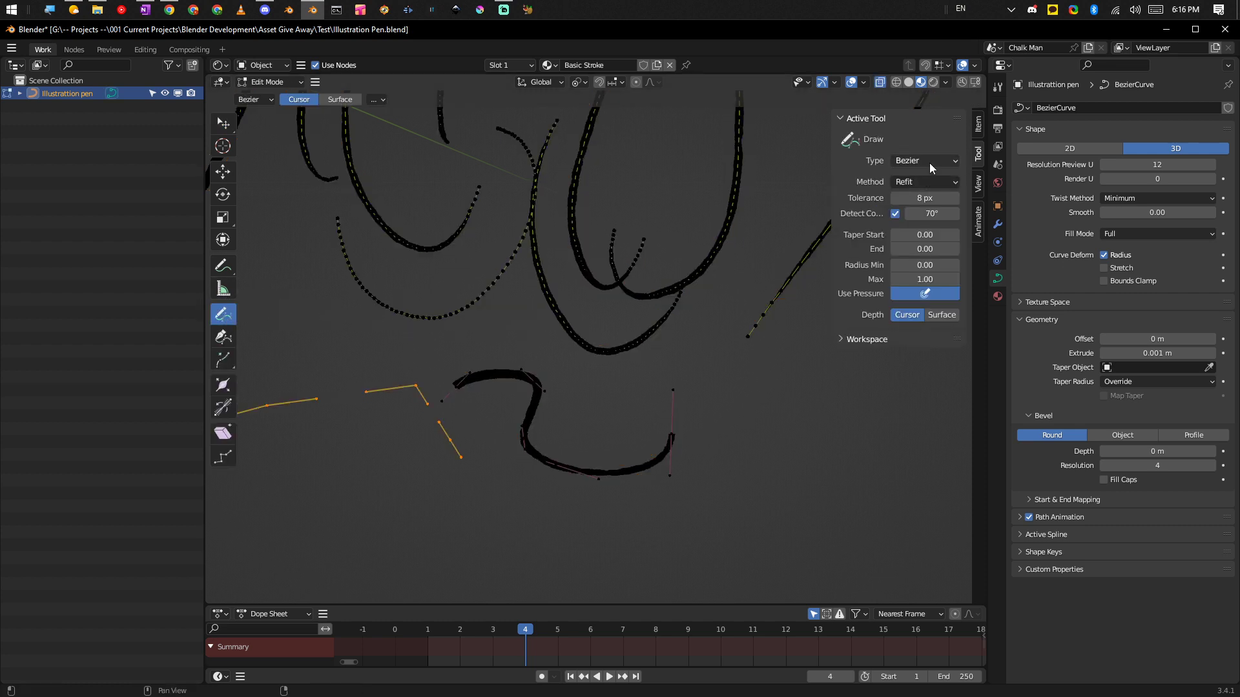
left_click(924, 160)
left_click(922, 180)
middle_click_drag(662, 375, 714, 259, "ctrl")
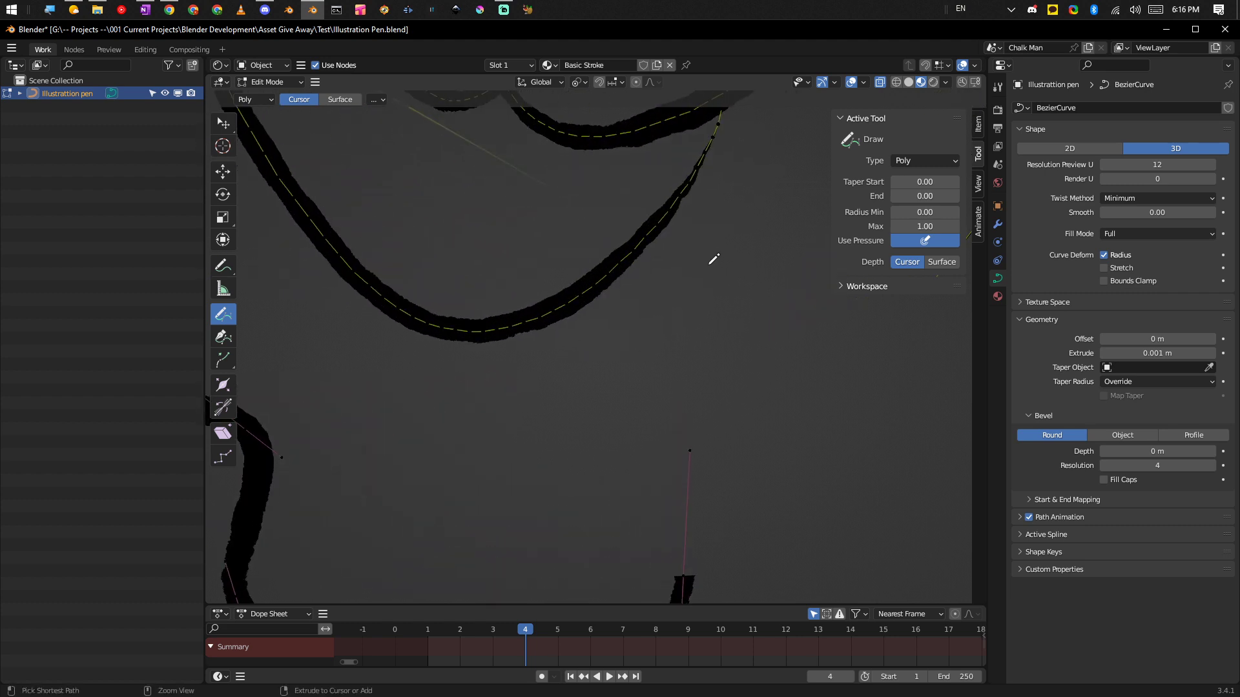
Set the Draw tool's curve type to Bezier and switch to the front view of the strokes.
middle_click_drag(698, 155, 614, 340, "ctrl")
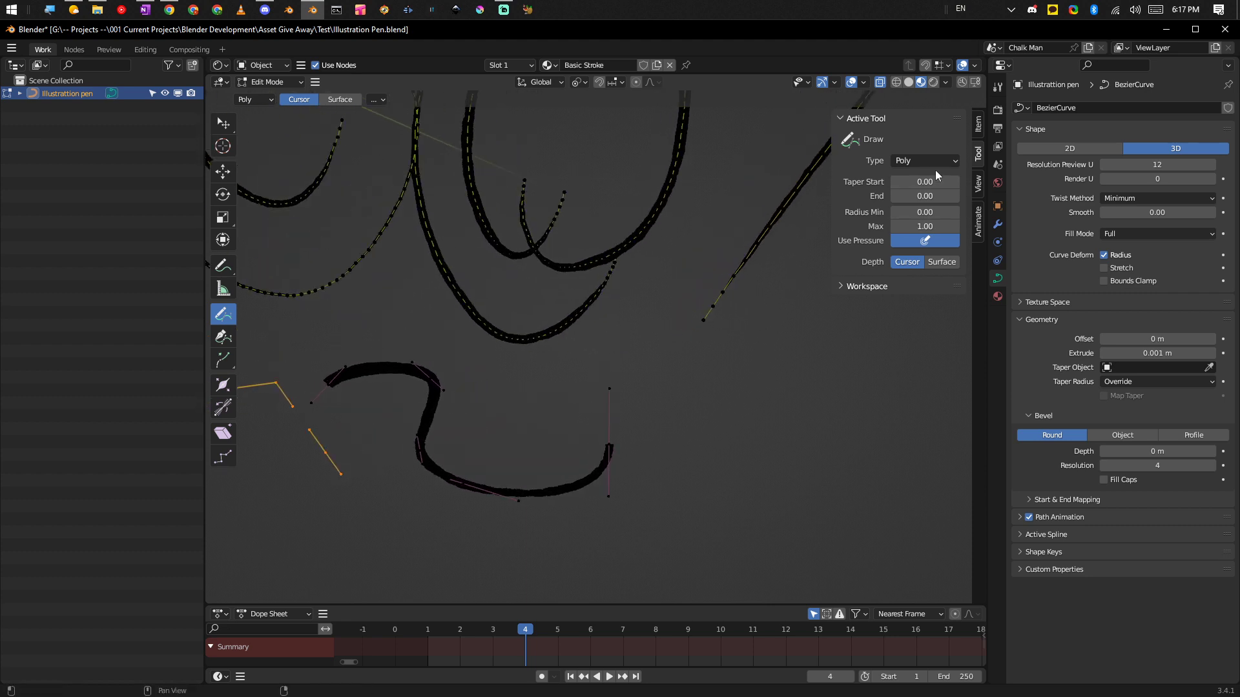
left_click(917, 163)
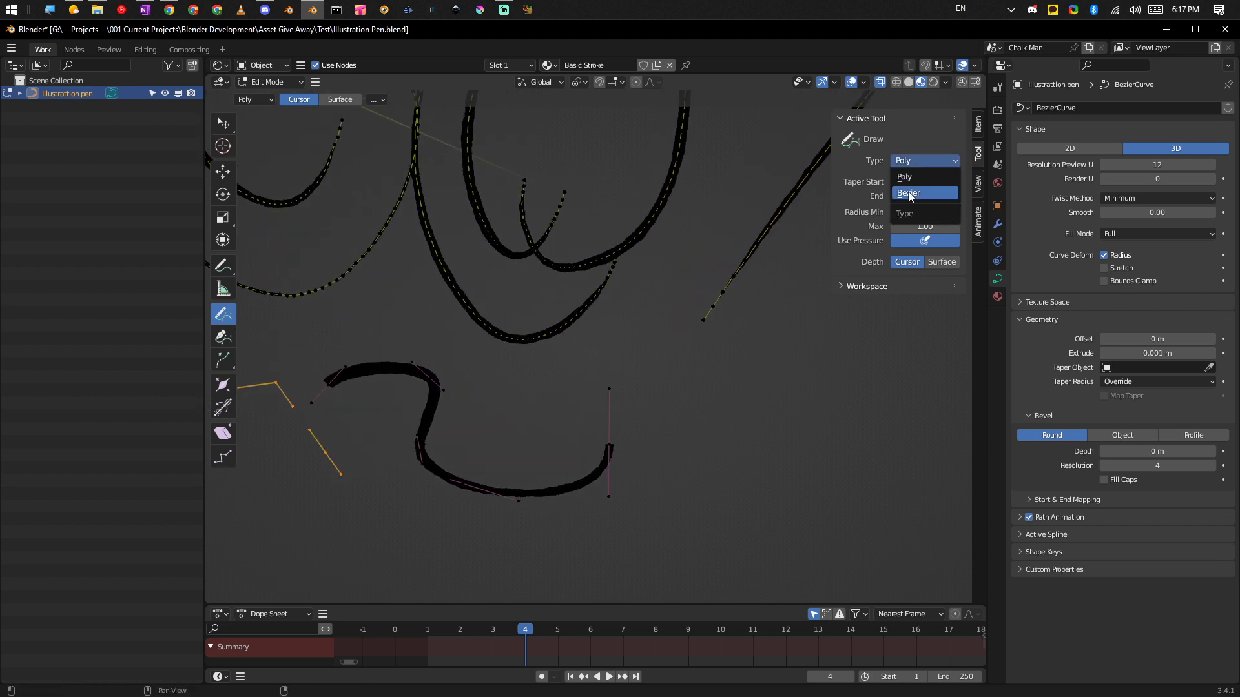
left_click(909, 194)
mouse_move(379, 415)
middle_mouse_down()
mouse_move(363, 373)
mouse_move(390, 354)
middle_mouse_up()
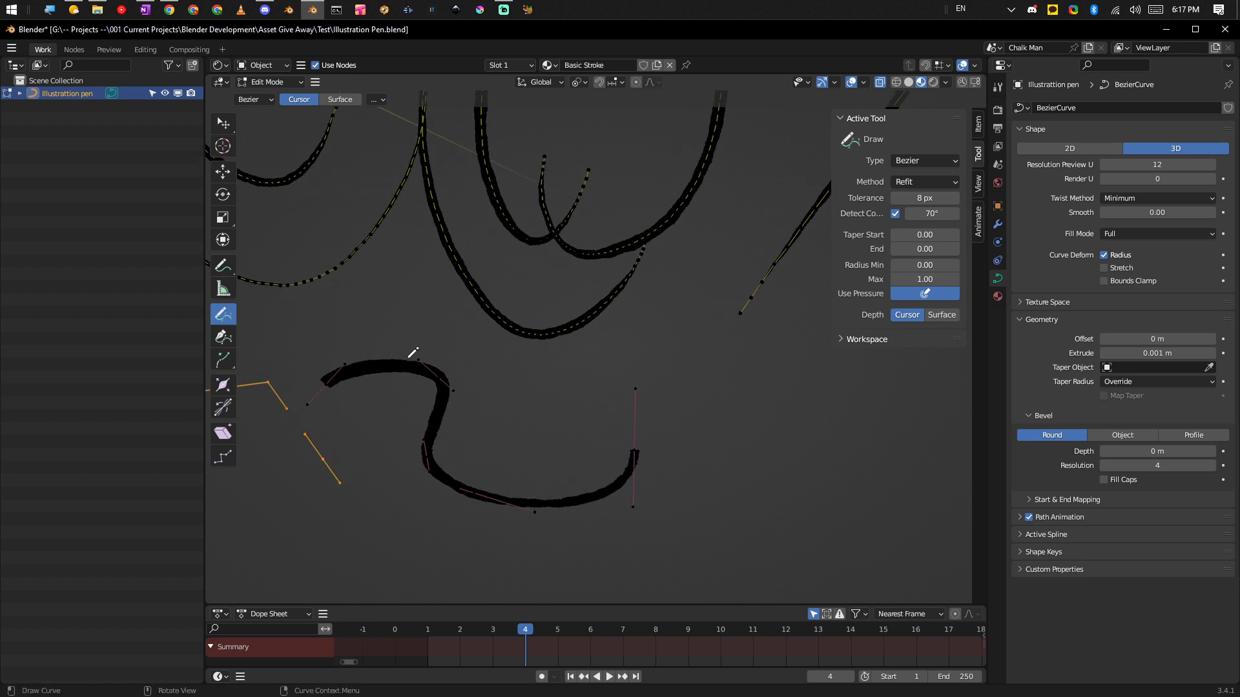
middle_click_drag(649, 503, 643, 466)
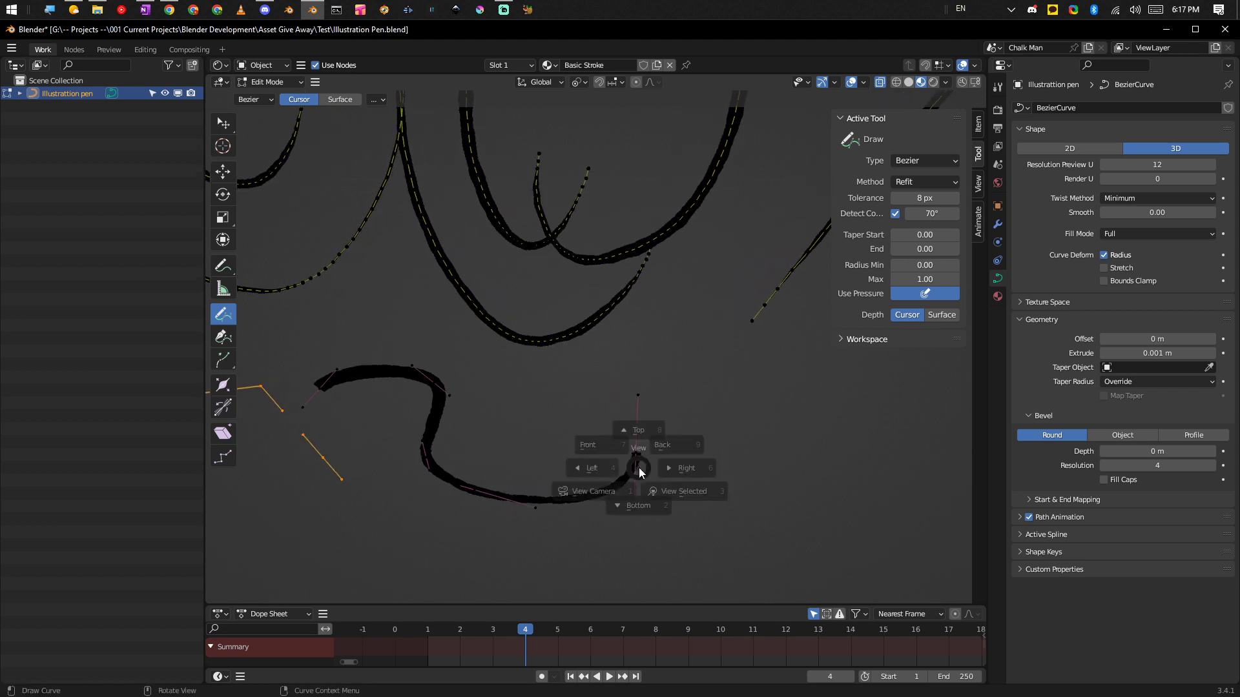
left_click(558, 417)
mouse_move(612, 414)
middle_mouse_down("ctrl")
mouse_move(627, 408)
mouse_move(616, 423)
middle_mouse_up("ctrl")
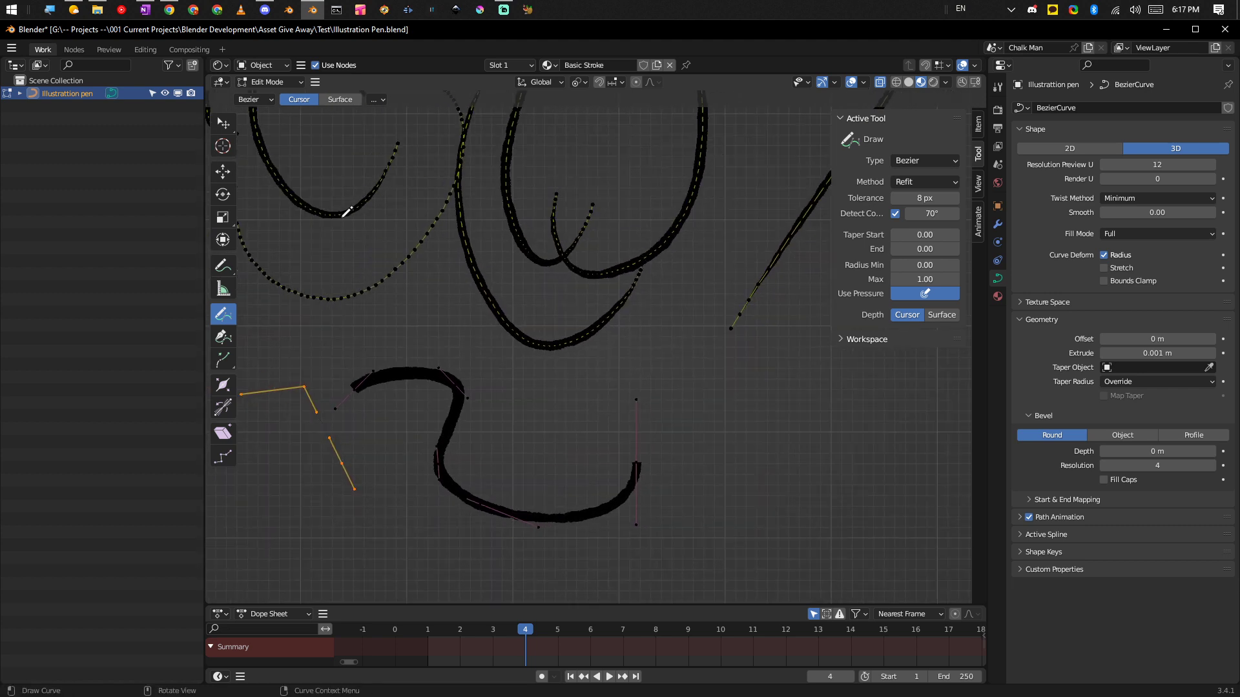
With the Tweak tool, reshape the Bezier stroke by moving its upper bend, its lower points and its end point.
left_click(215, 126)
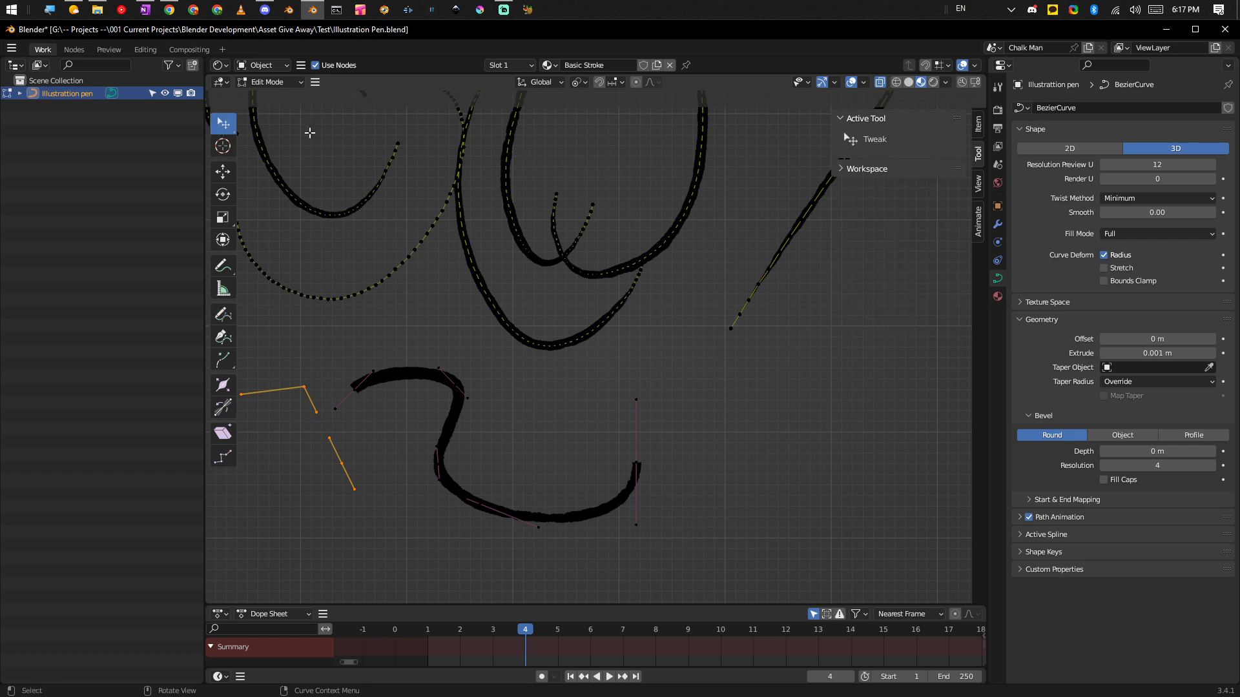
mouse_move(456, 379)
left_mouse_down()
mouse_move(468, 364)
mouse_move(447, 354)
mouse_move(445, 364)
left_mouse_up()
left_click_drag(439, 458, 499, 542)
left_click_drag(639, 468, 698, 416)
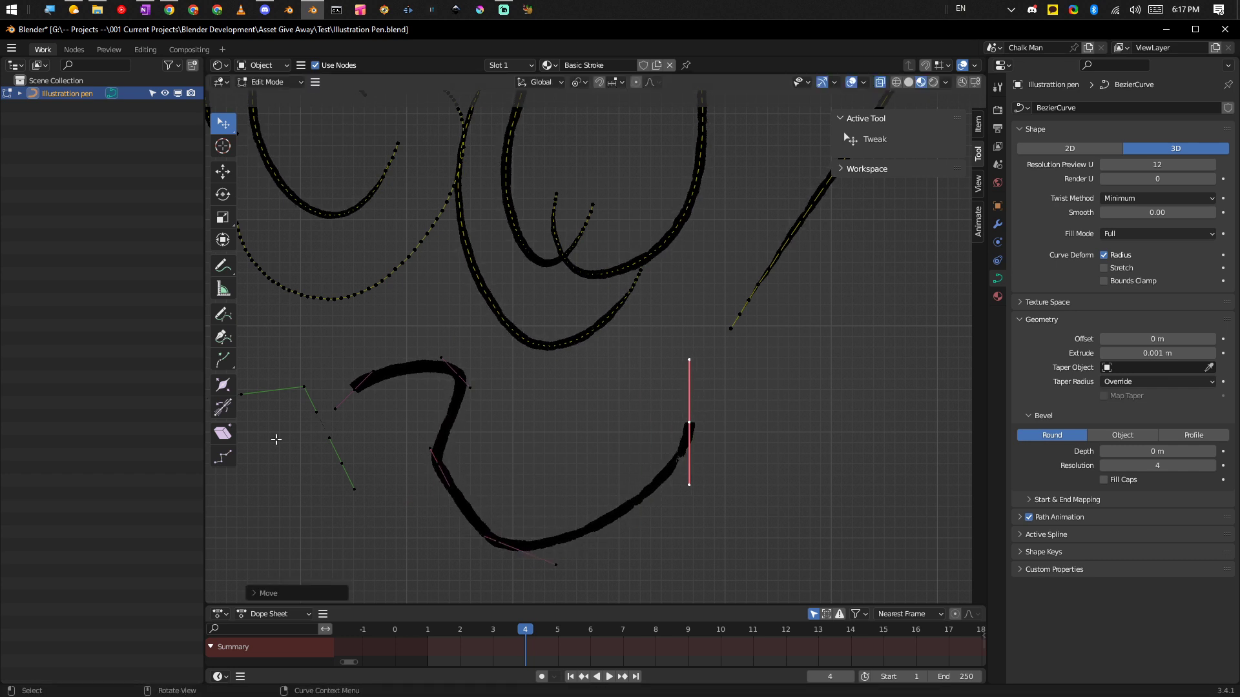
Extend the Bezier stroke from its end with the Curve Pen, adding vector-handle points that turn back below it.
left_click(222, 337)
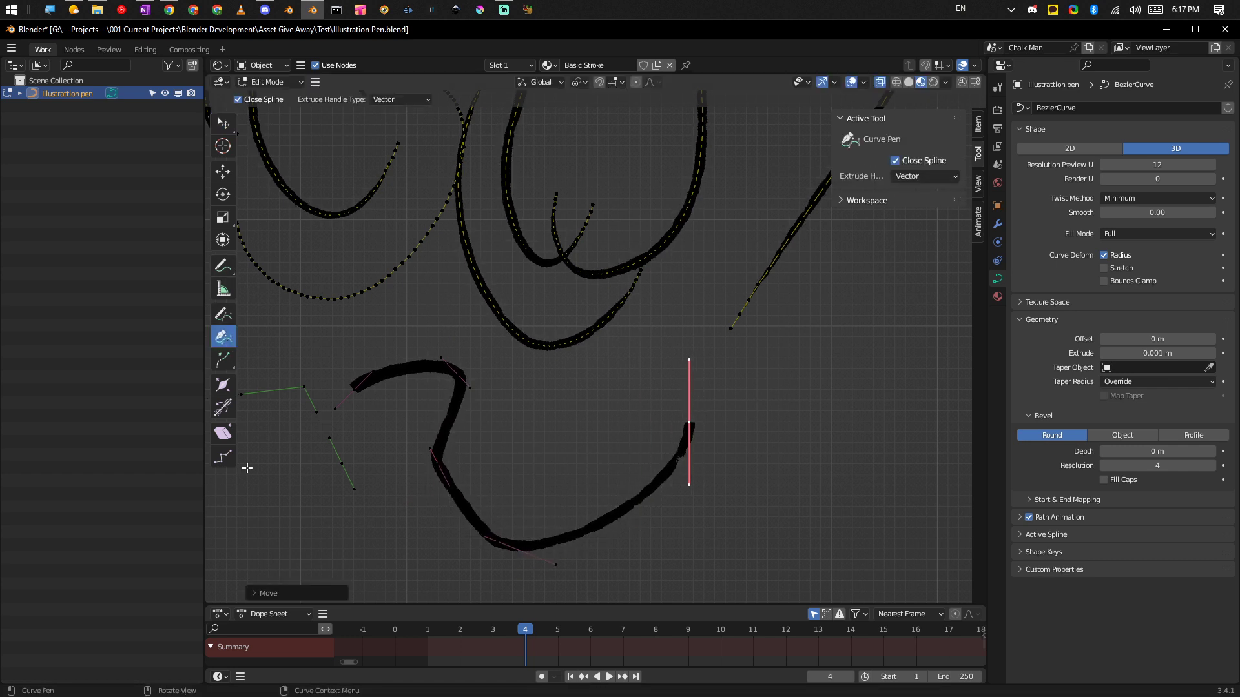
left_click(775, 377)
left_click(866, 466)
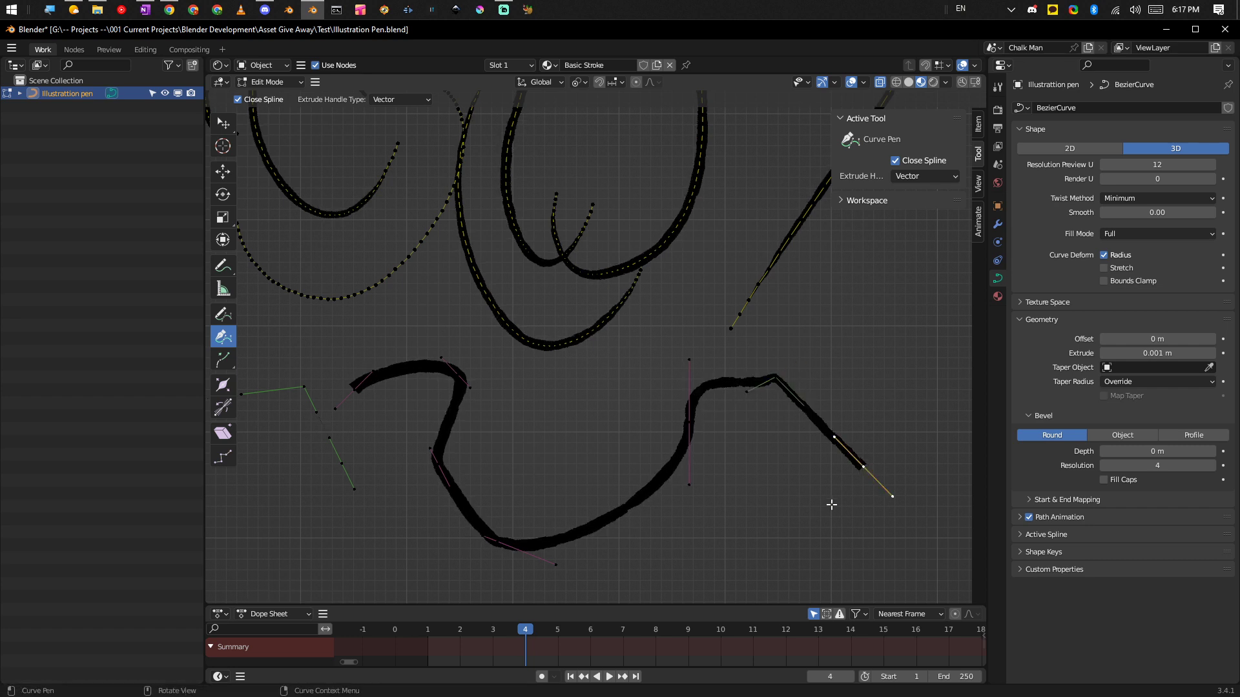
left_click_drag(655, 577, 612, 593)
middle_click_drag(829, 543, 785, 520, "shift")
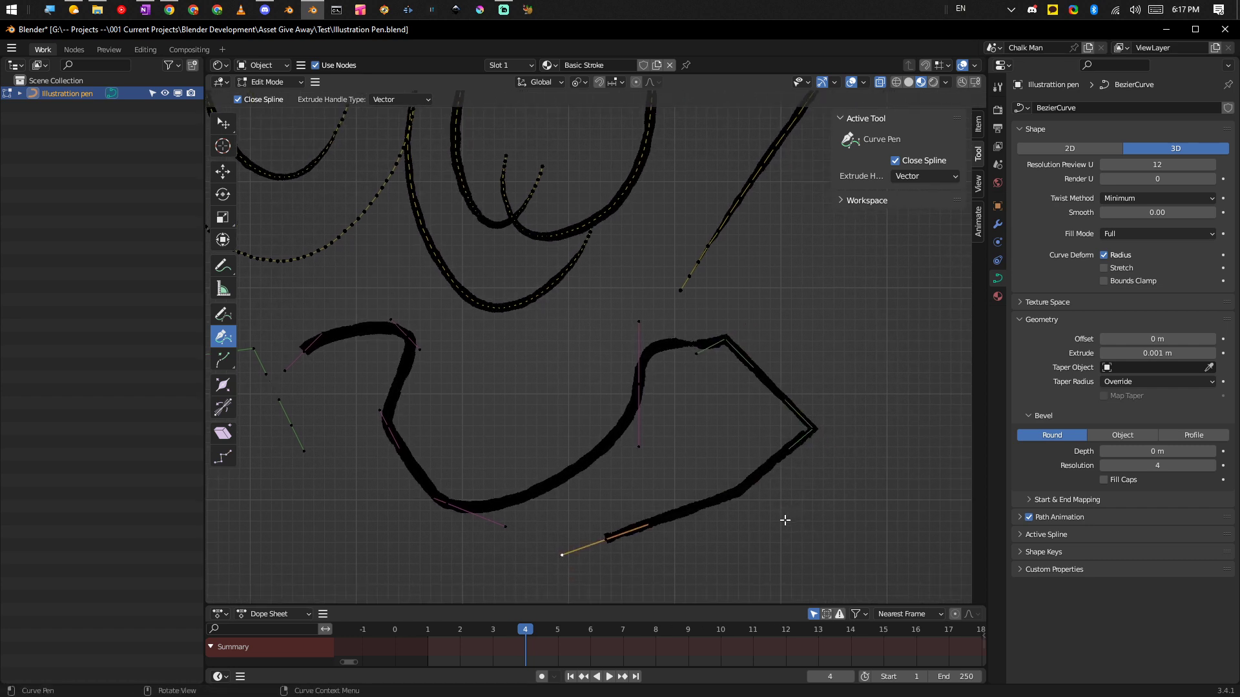
Adjust the points around the stroke's right-hand hump and set the hump point's handle type to Automatic.
mouse_move(566, 477)
left_mouse_down()
mouse_move(563, 489)
mouse_move(582, 436)
mouse_move(564, 435)
mouse_move(534, 519)
mouse_move(575, 463)
left_mouse_up()
left_click_drag(639, 368, 743, 335)
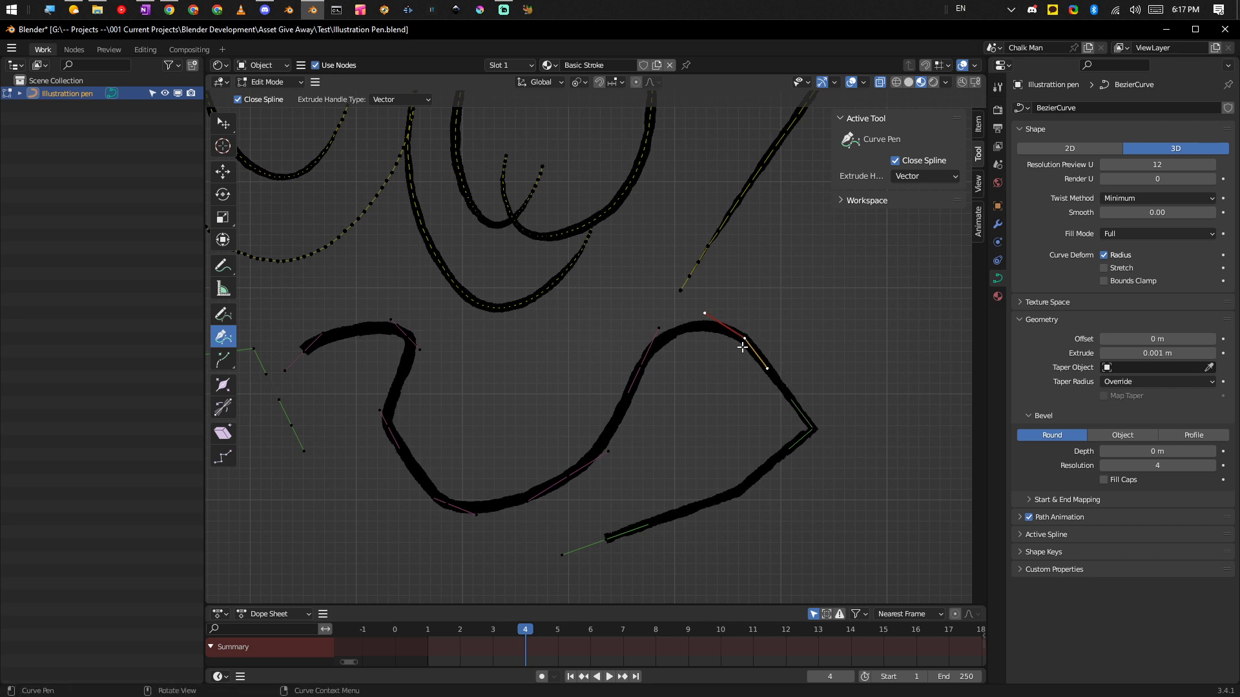
key("v")
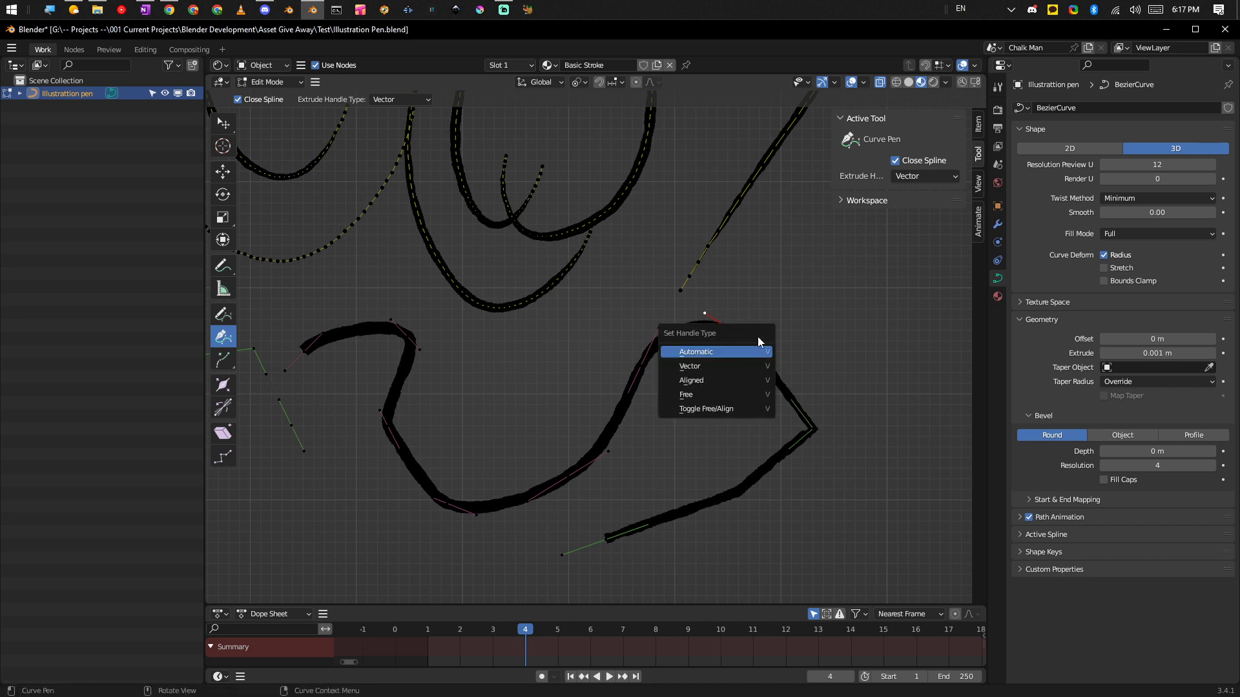
left_click(713, 352)
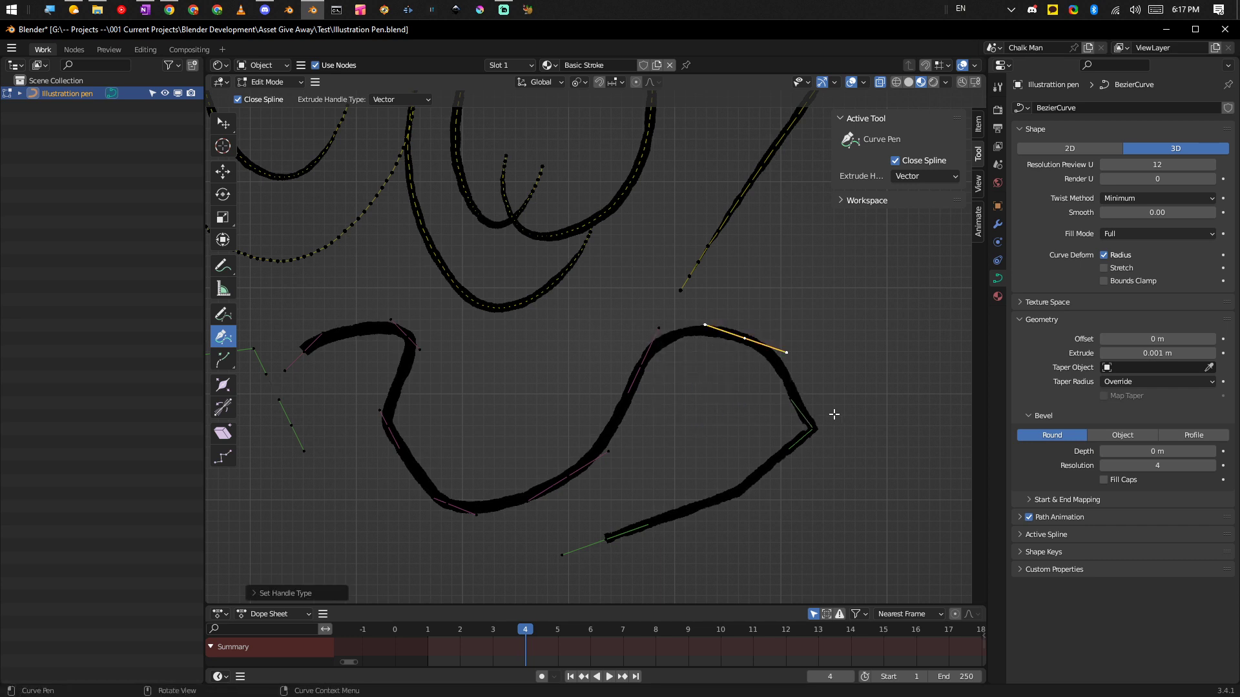
Select the remaining vector-handle points of the extension and set their handle type to Automatic.
mouse_move(873, 406)
right_mouse_down("ctrl")
mouse_move(590, 603)
mouse_move(646, 581)
right_mouse_up("ctrl")
key("v")
left_click(784, 432)
middle_click_drag(797, 428, 674, 495)
Move the extension's lower, middle and upper points to round out the right-hand loop.
left_click(713, 457)
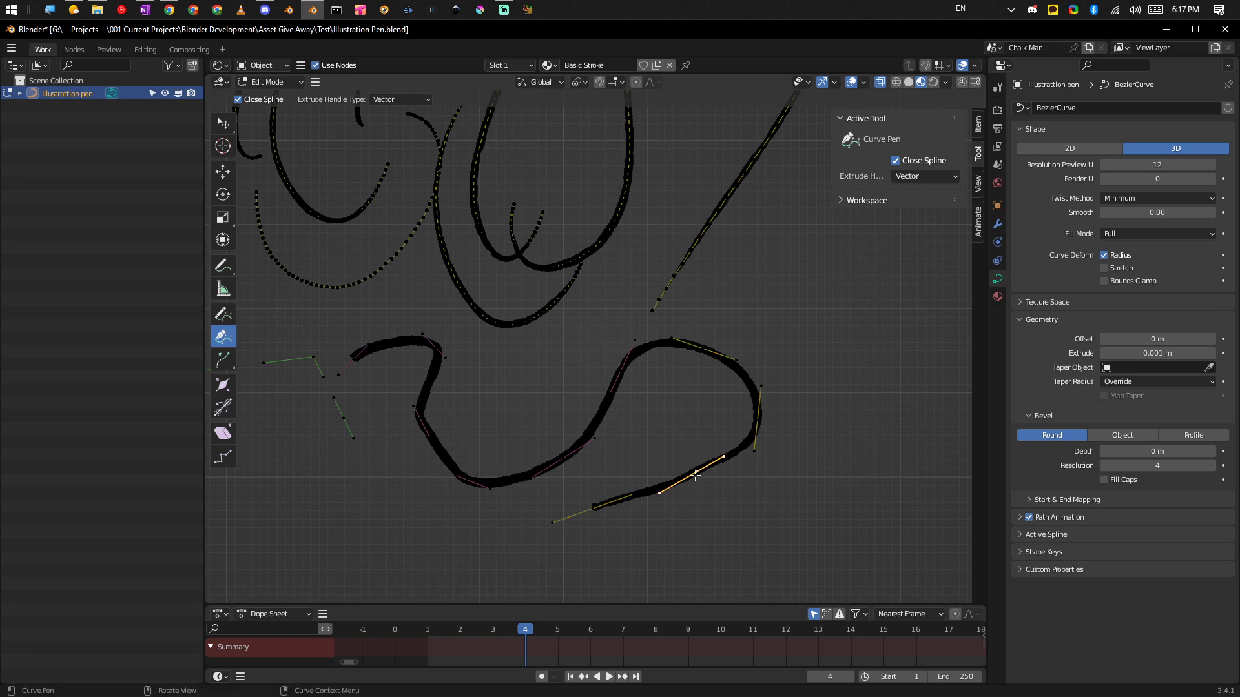
key("g")
left_click(757, 454)
left_click(758, 420)
key("g")
left_click(719, 423)
left_click(705, 350)
key("g")
left_click(728, 338)
Move the two points along the bottom of the stroke's central valley to reshape it.
left_click(564, 454)
key("g")
left_click(595, 480)
left_click(461, 477)
key("g")
left_click(454, 510)
Reposition the point on the valley's left side and scale up its handles for a smoother bend.
left_click(431, 429)
key("g")
left_click(441, 448)
key("s")
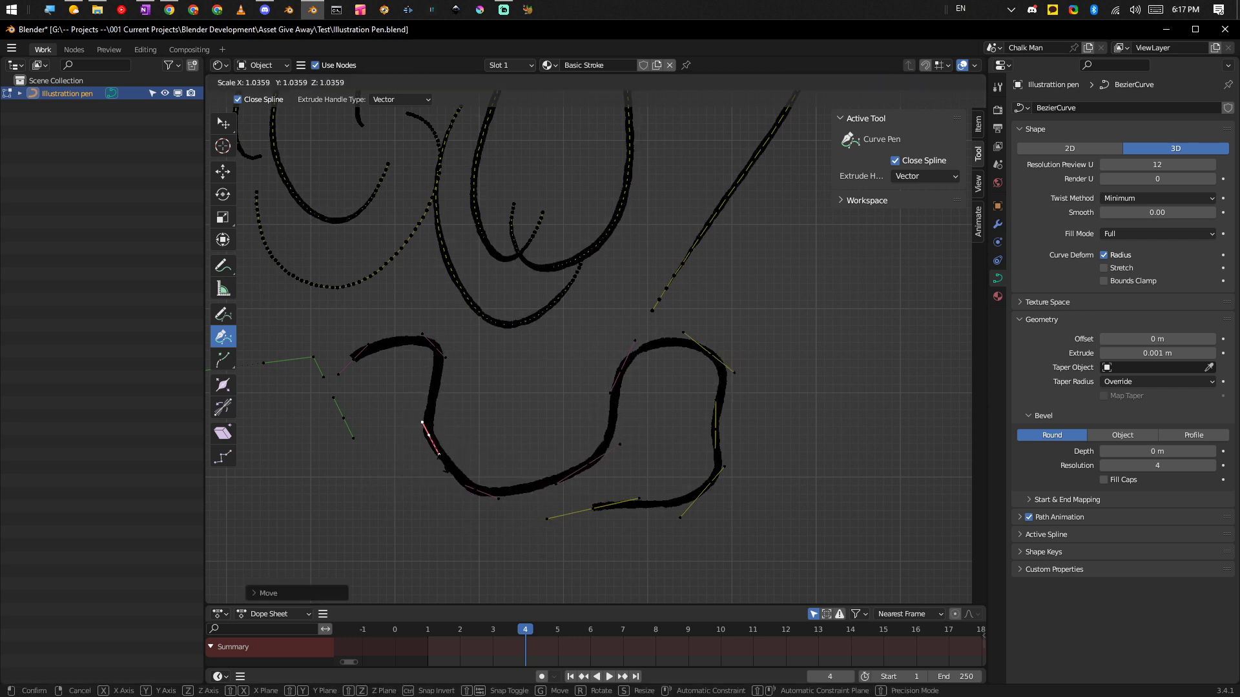
left_click(457, 498)
key("g")
left_click(457, 450)
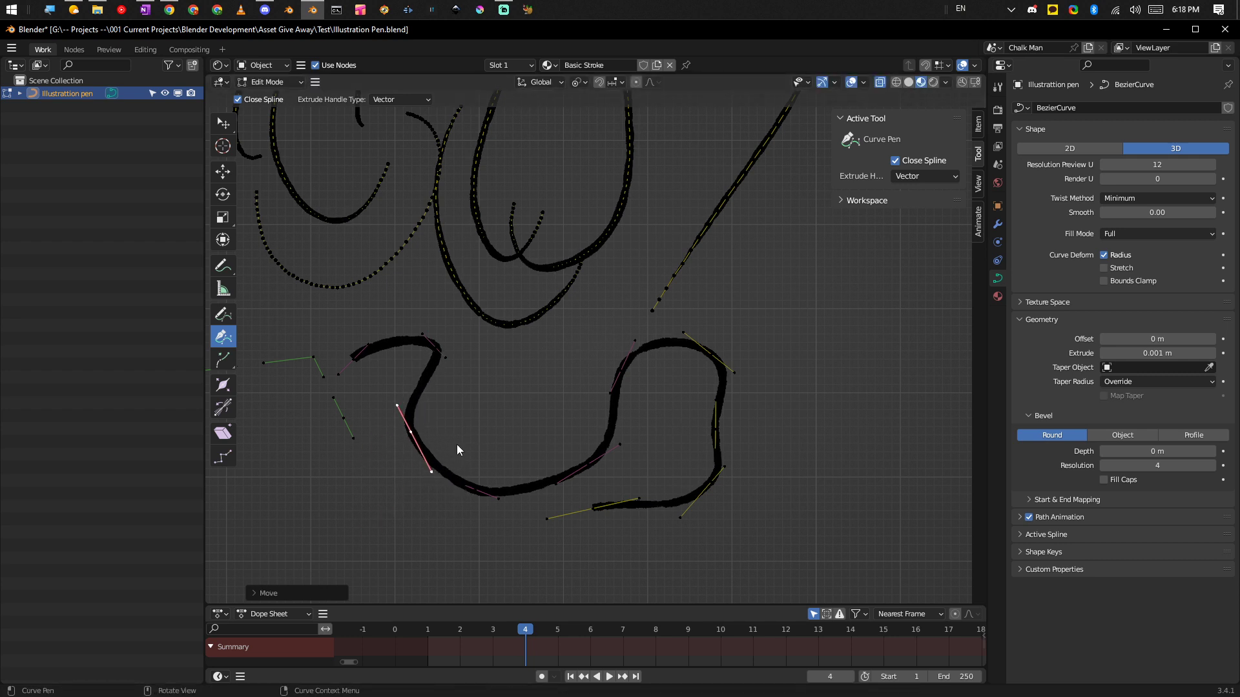
Thicken the stroke at the two points on either side of the right-hand hump using Shrink/Fatten.
mouse_move(700, 368)
middle_mouse_down()
mouse_move(689, 371)
mouse_move(686, 304)
mouse_move(667, 383)
mouse_move(684, 390)
mouse_move(675, 360)
mouse_move(717, 368)
mouse_move(623, 413)
mouse_move(697, 374)
mouse_move(678, 410)
mouse_move(709, 367)
middle_mouse_up()
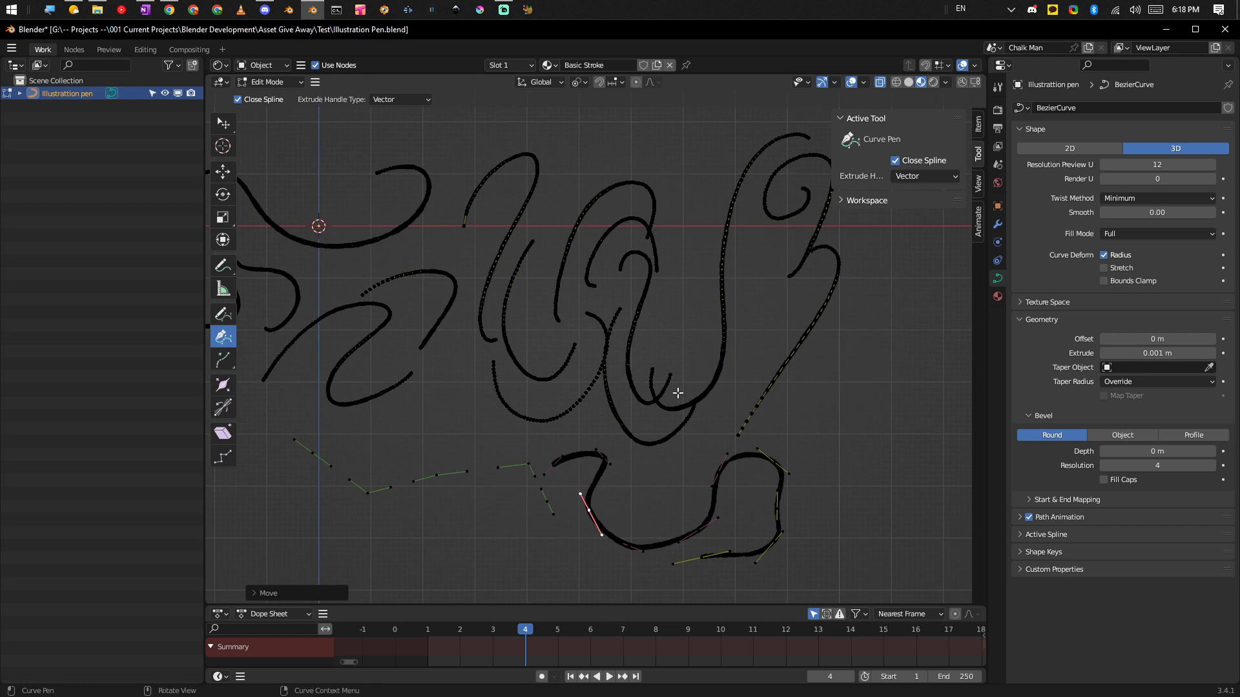
middle_click_drag(738, 459, 780, 446)
middle_click_drag(780, 417, 662, 374, "ctrl")
left_click(636, 373)
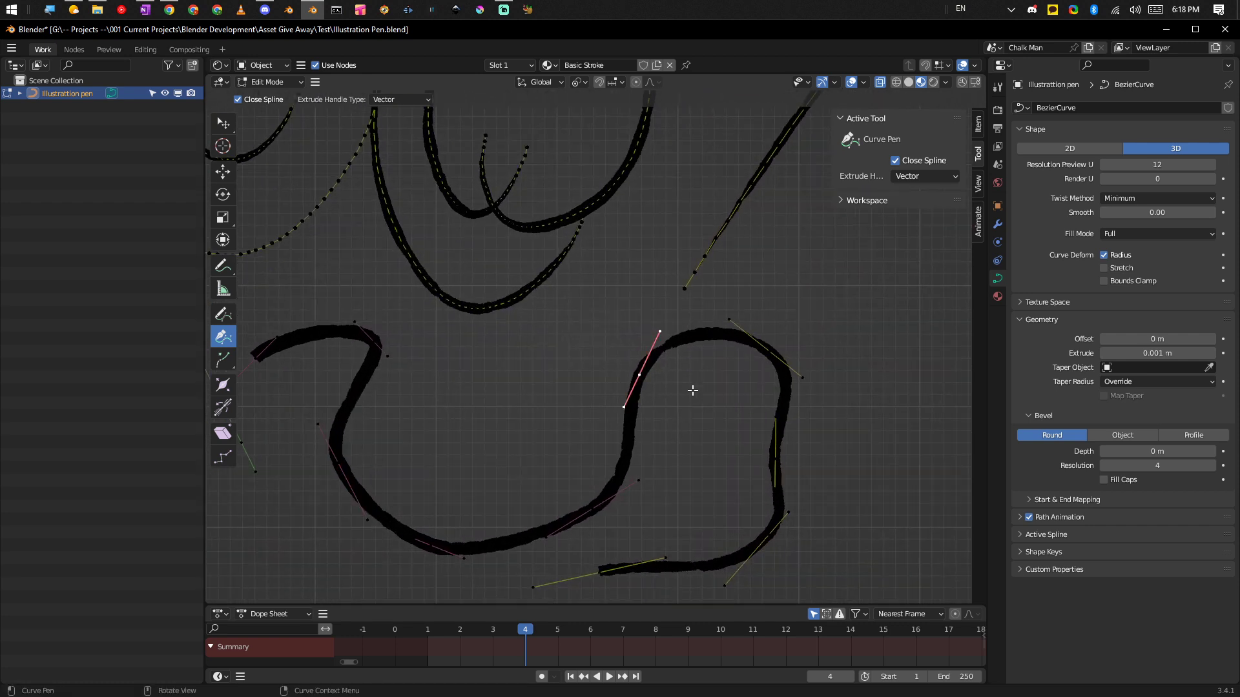
key("alt+s")
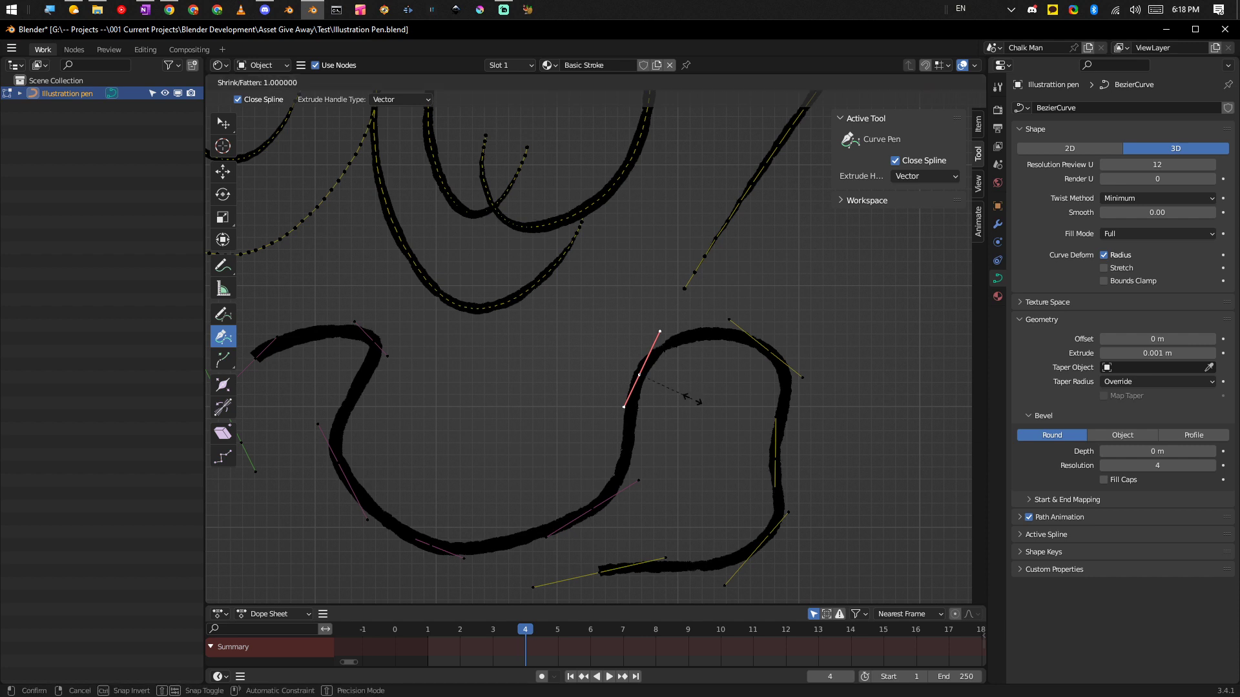
left_click(811, 452)
left_click(769, 352)
key("alt+s")
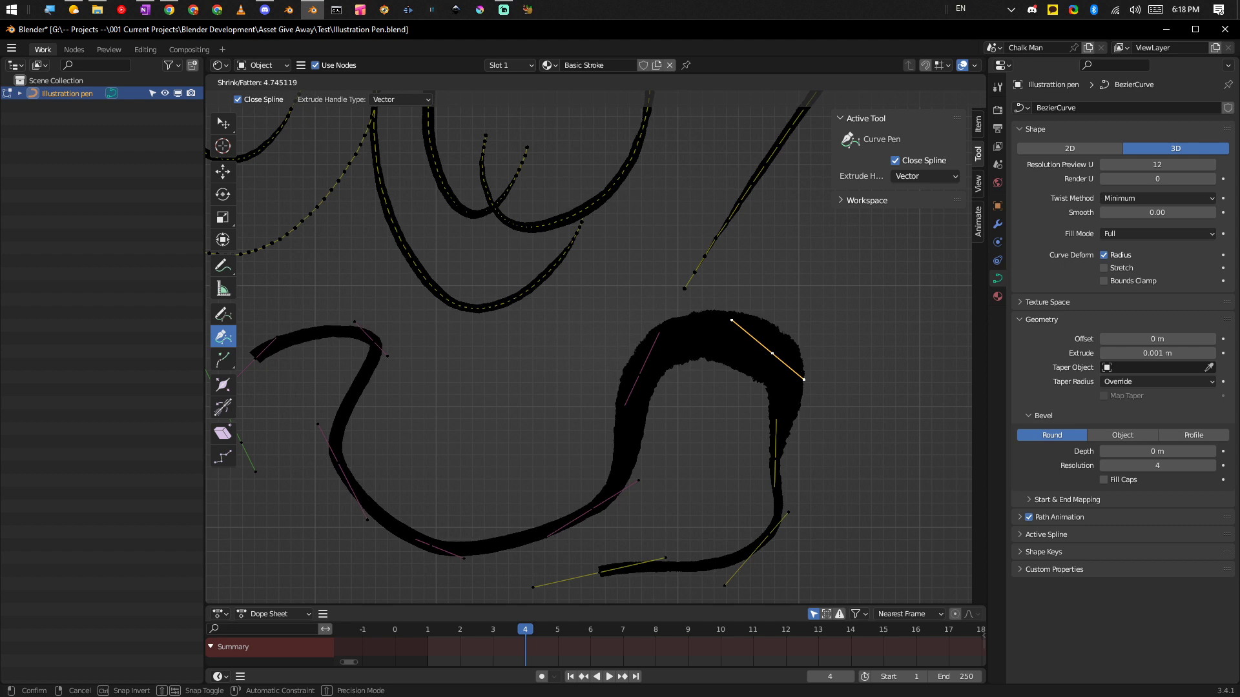
left_click(762, 387)
Reduce the curve radius at the point before the hump's rise and at the hump's left point.
left_click(593, 509)
key("alt+s")
left_click(594, 521)
left_click(639, 374)
key("alt+s")
left_click(665, 400)
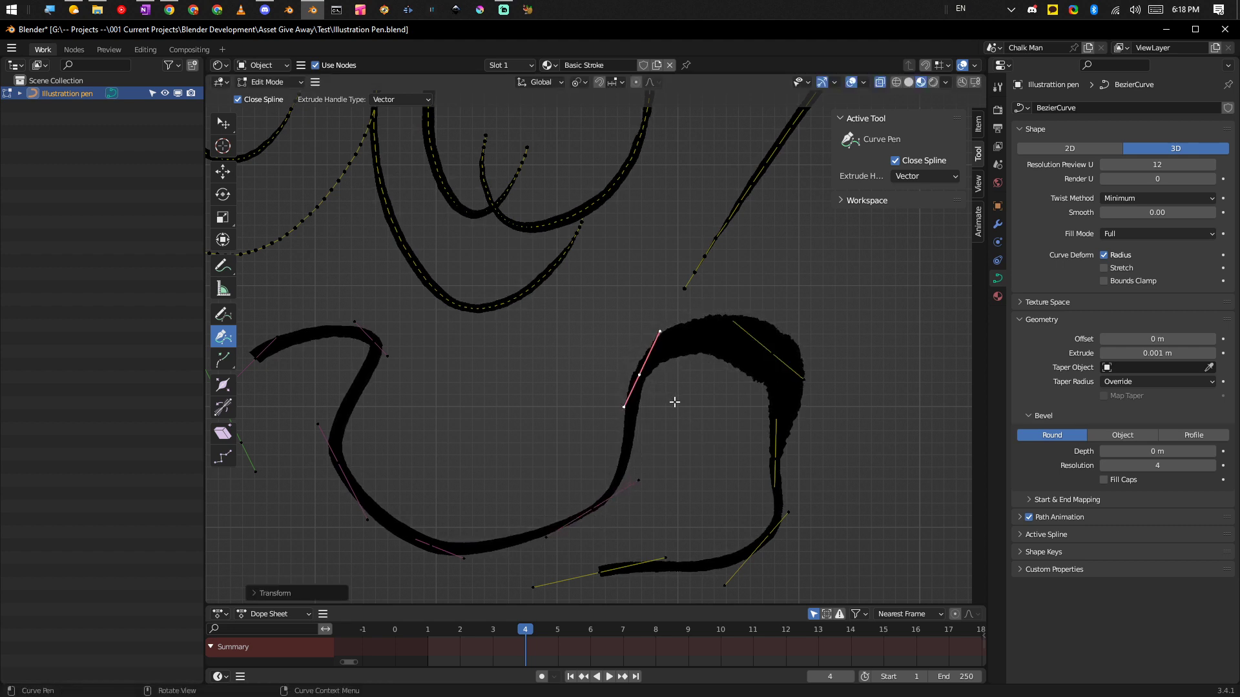
Adjust the curve radius at the hump's right point and at the middle point of the loop's right side.
left_click(775, 358)
key("alt+s")
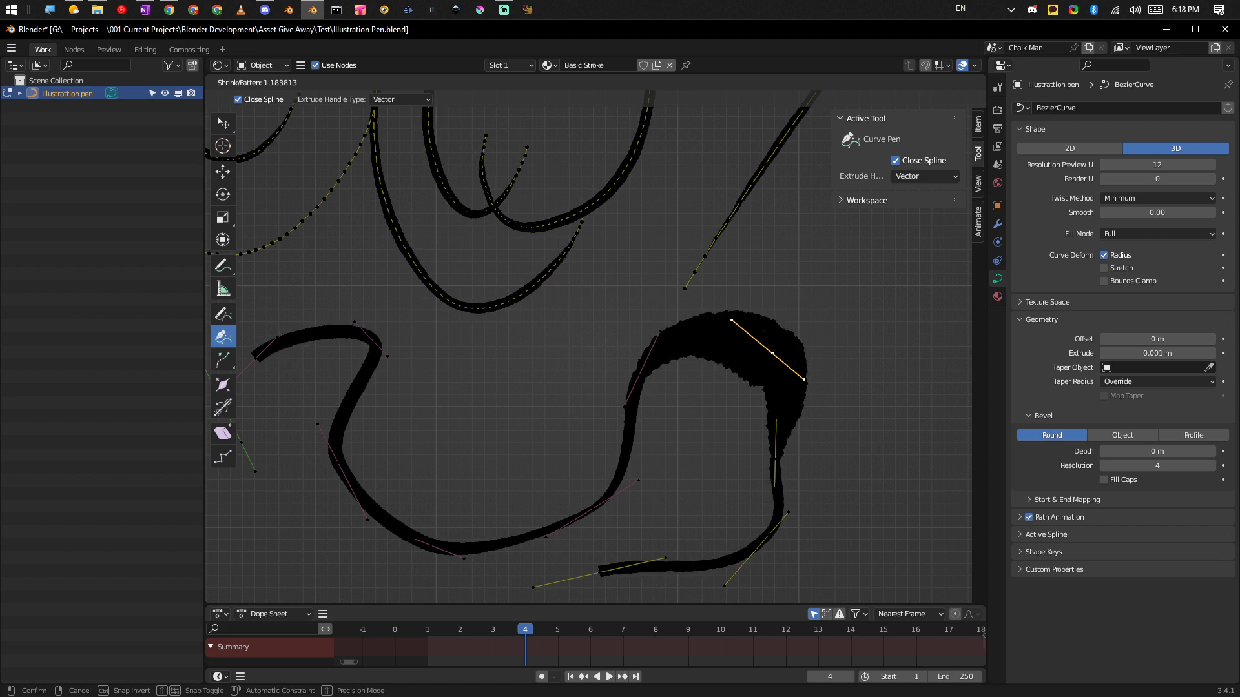
left_click(765, 391)
left_click(777, 455)
key("alt+s")
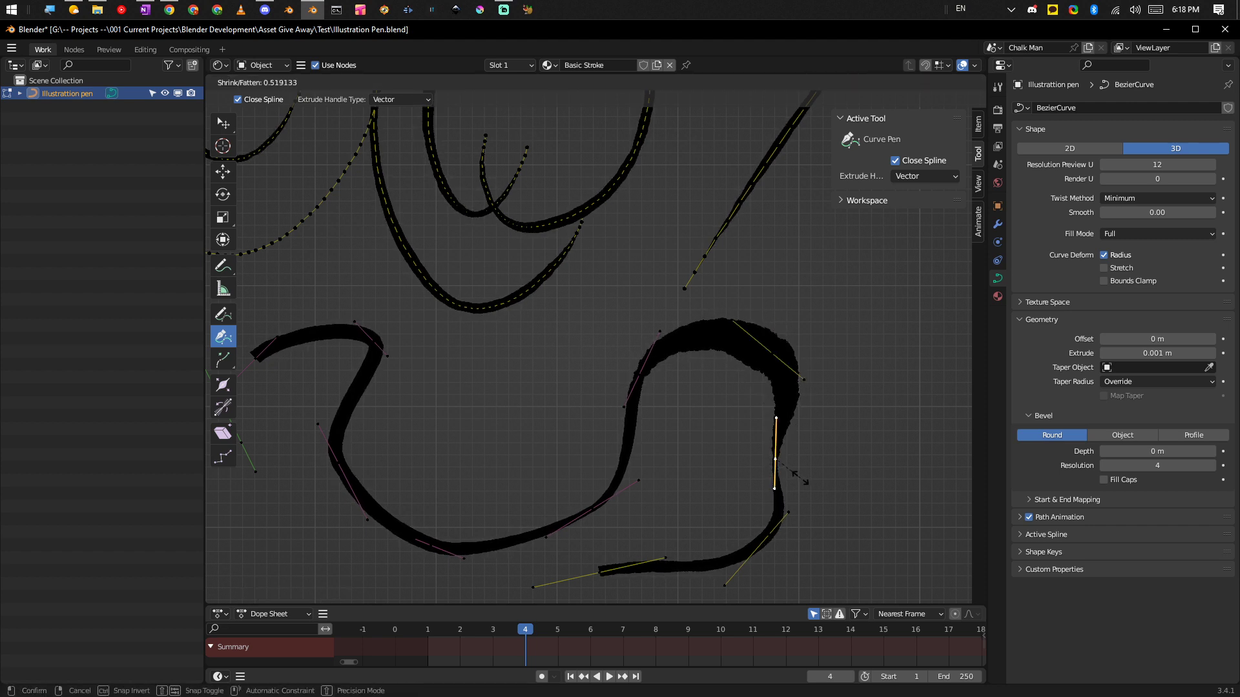
left_click(799, 475)
left_click(764, 358)
key("alt+s")
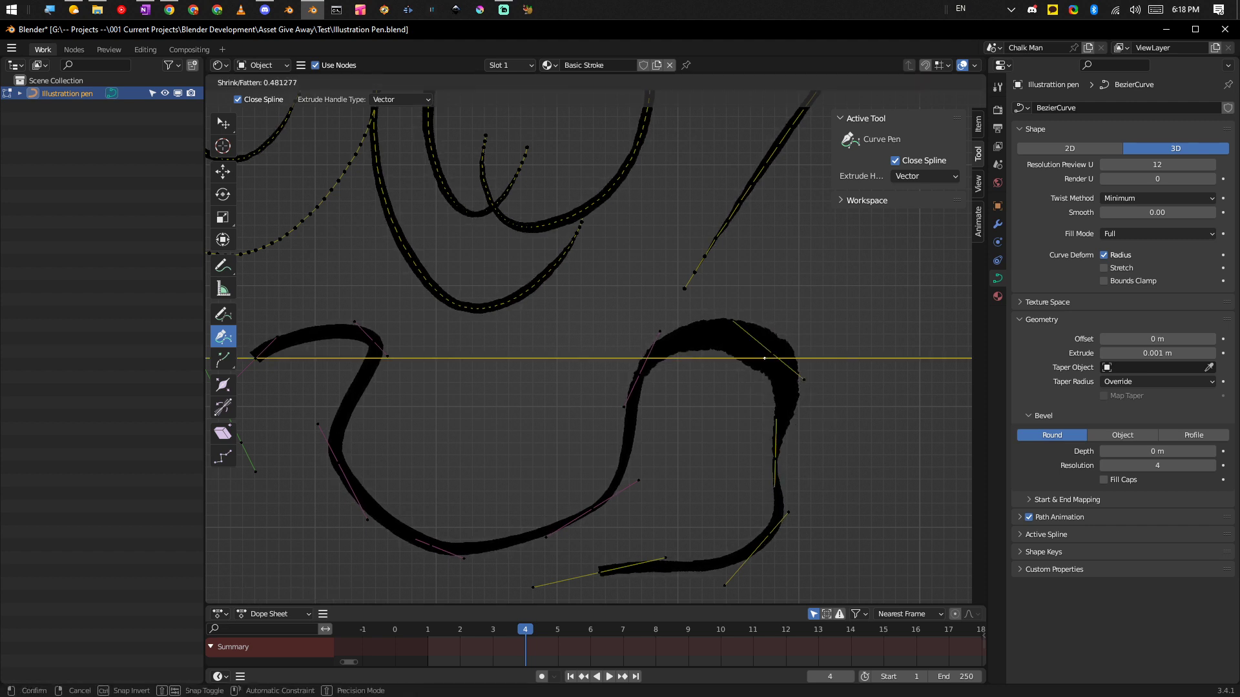
left_click(788, 382)
key("ctrl+z")
key("ctrl+z")
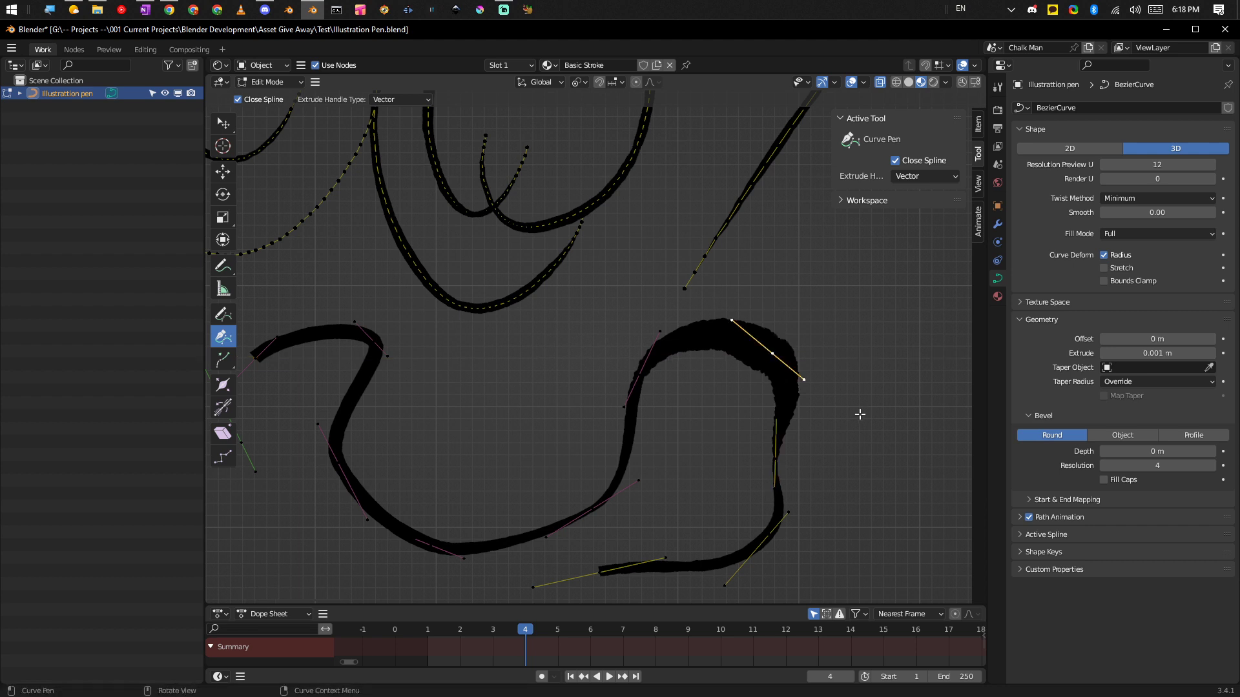
Thin the stroke at the hump's right point and thicken it at the loop's lower-right bend.
key("alt+s")
left_click(804, 402)
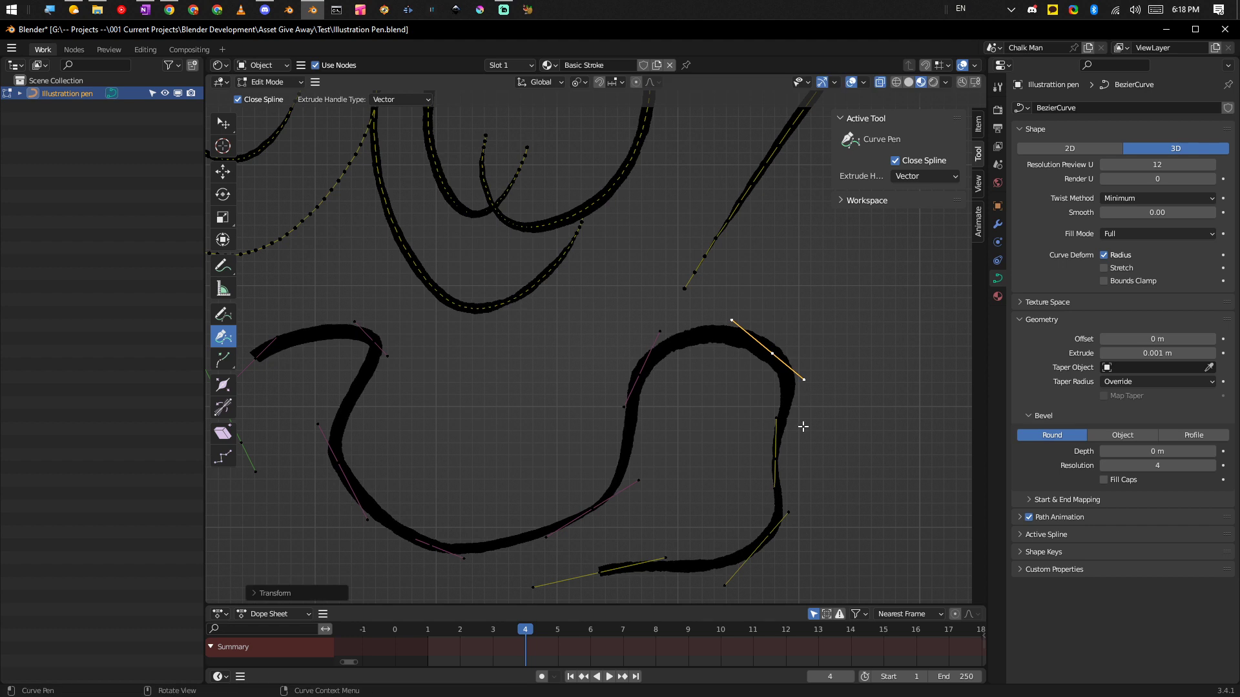
left_click(767, 538)
key("alt+s")
left_click(782, 556)
Shrink the radius of the stroke's end point so the line tapers to a thin tip.
left_click(606, 573)
key("alt+s")
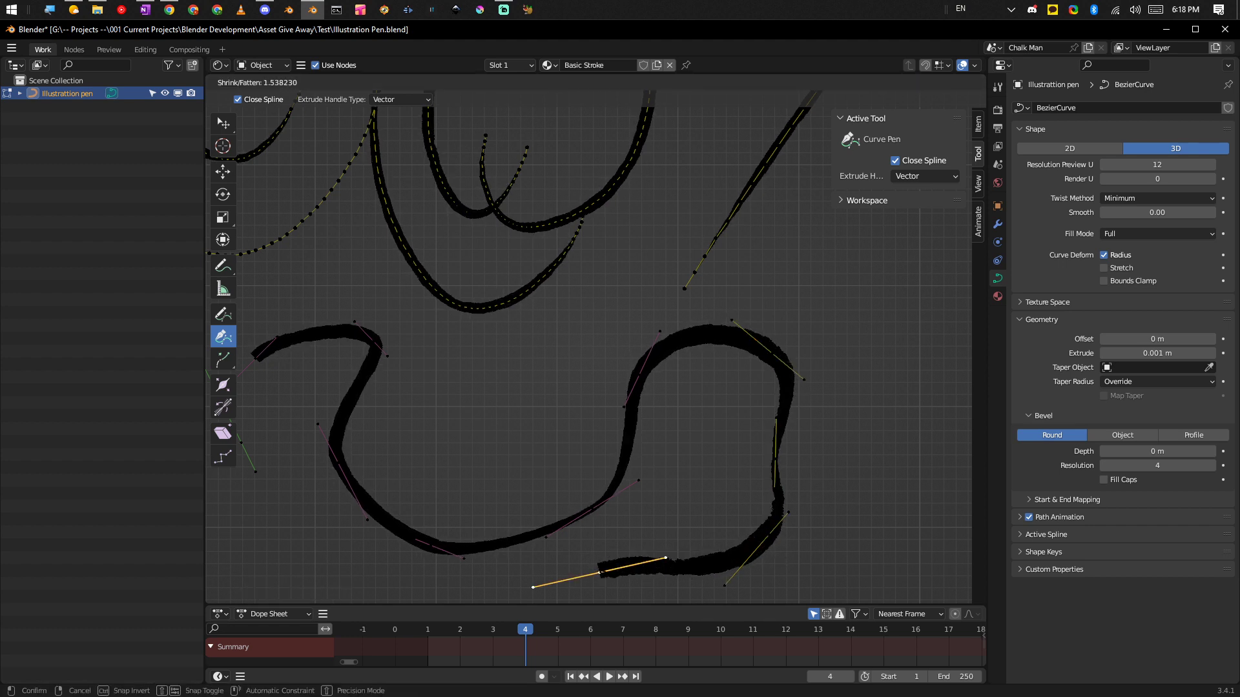
left_click(589, 544)
key("alt+s")
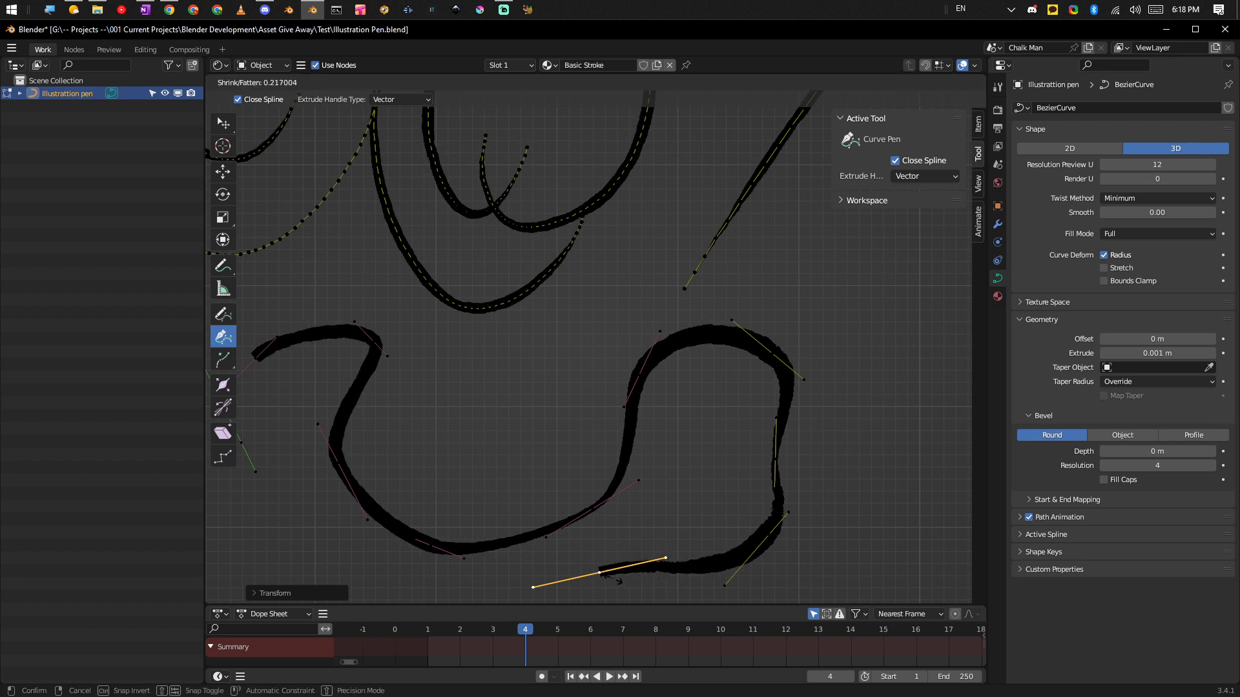
left_click(611, 575)
Thicken the stroke at the middle point of the loop's right side.
middle_click_drag(764, 479, 771, 476, "ctrl")
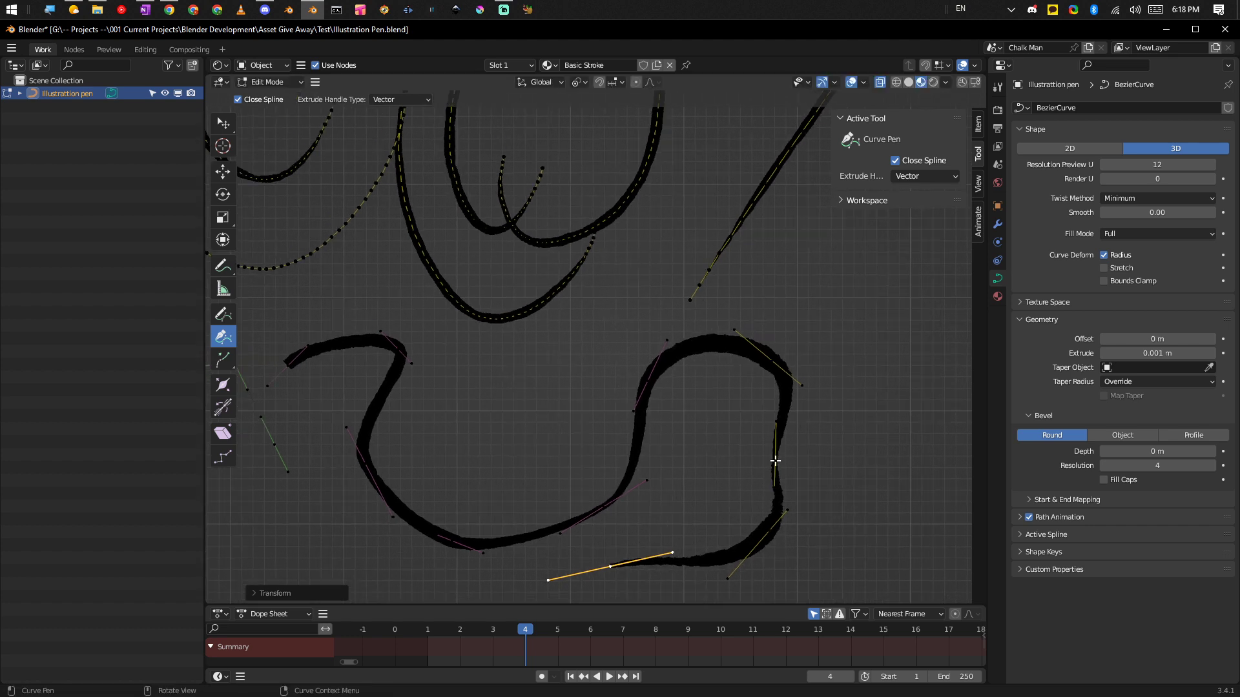
left_click(775, 460)
key("alt+s")
left_click(910, 545)
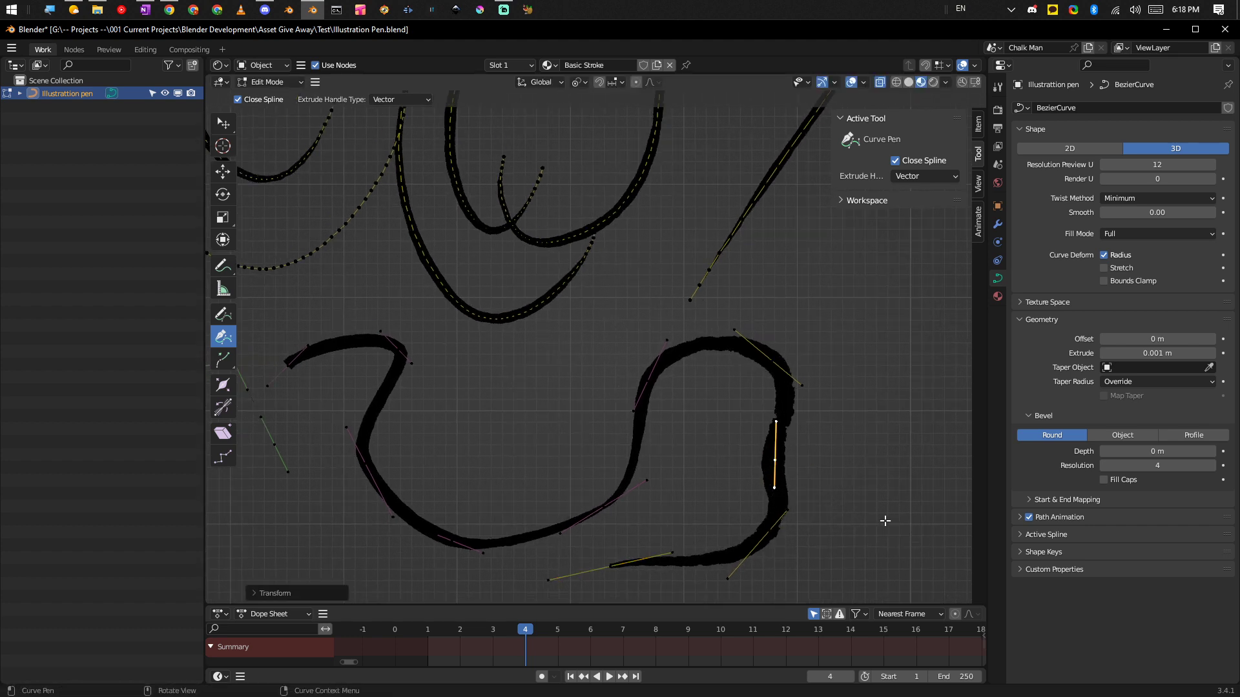
Return to Object Mode and delete the whole illustration pen curve object.
mouse_move(832, 410)
middle_mouse_down()
mouse_move(817, 413)
mouse_move(805, 479)
mouse_move(772, 435)
mouse_move(846, 354)
mouse_move(772, 362)
mouse_move(738, 341)
mouse_move(701, 339)
mouse_move(713, 337)
middle_mouse_up()
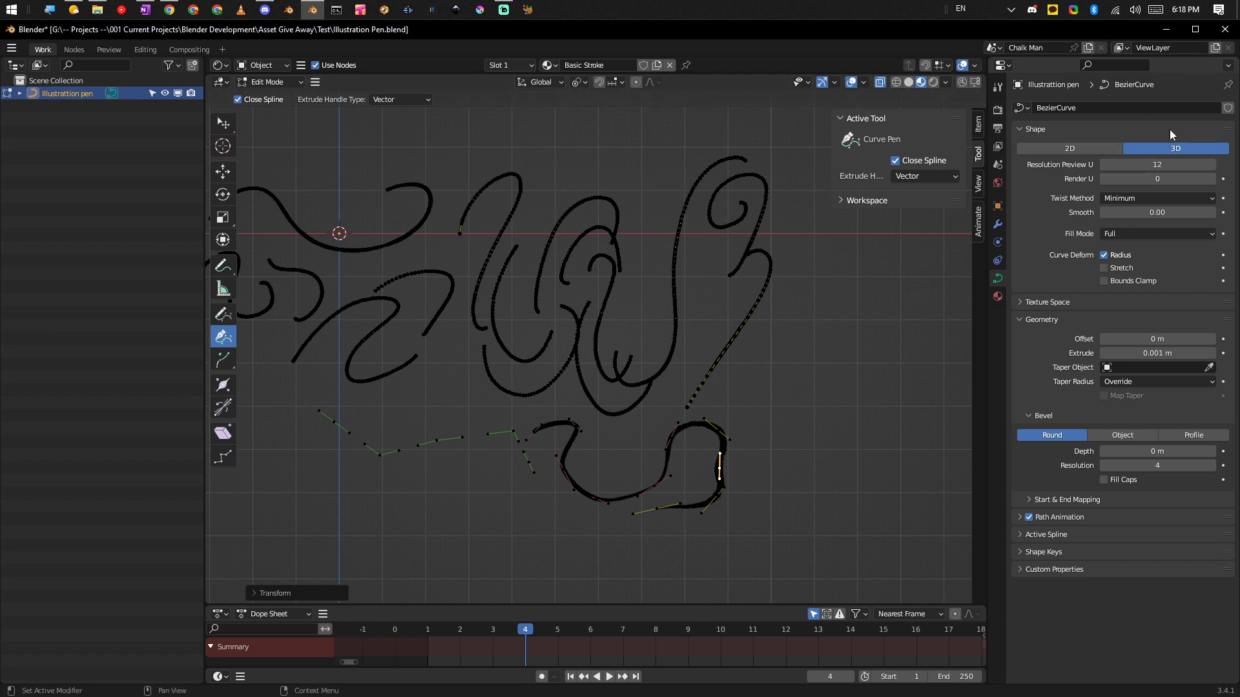
middle_click_drag(842, 263, 599, 283, "shift")
middle_click_drag(681, 249, 620, 316, "ctrl")
middle_click_drag(556, 283, 667, 343, "shift")
middle_click_drag(667, 342, 664, 321, "ctrl")
middle_click_drag(528, 257, 521, 298, "ctrl")
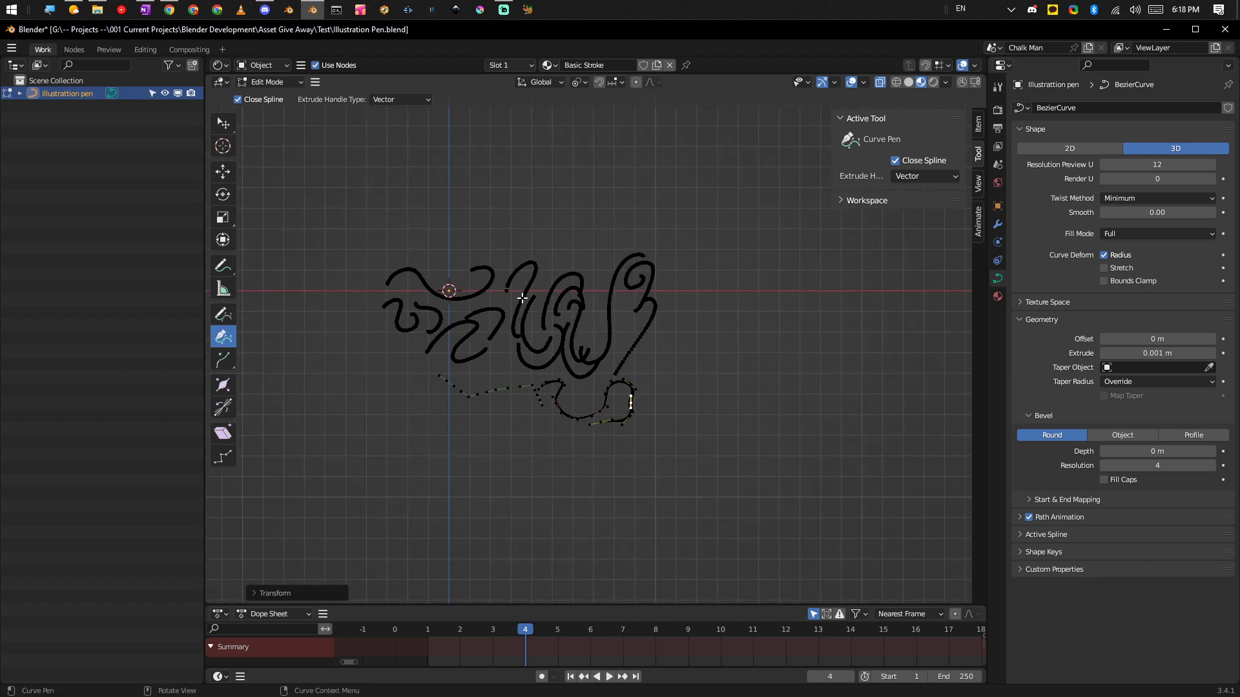
key("Tab")
key("Delete")
Add a new Bezier curve to the empty scene.
middle_click_drag(481, 285, 397, 316)
key("shift+a")
mouse_move(397, 315)
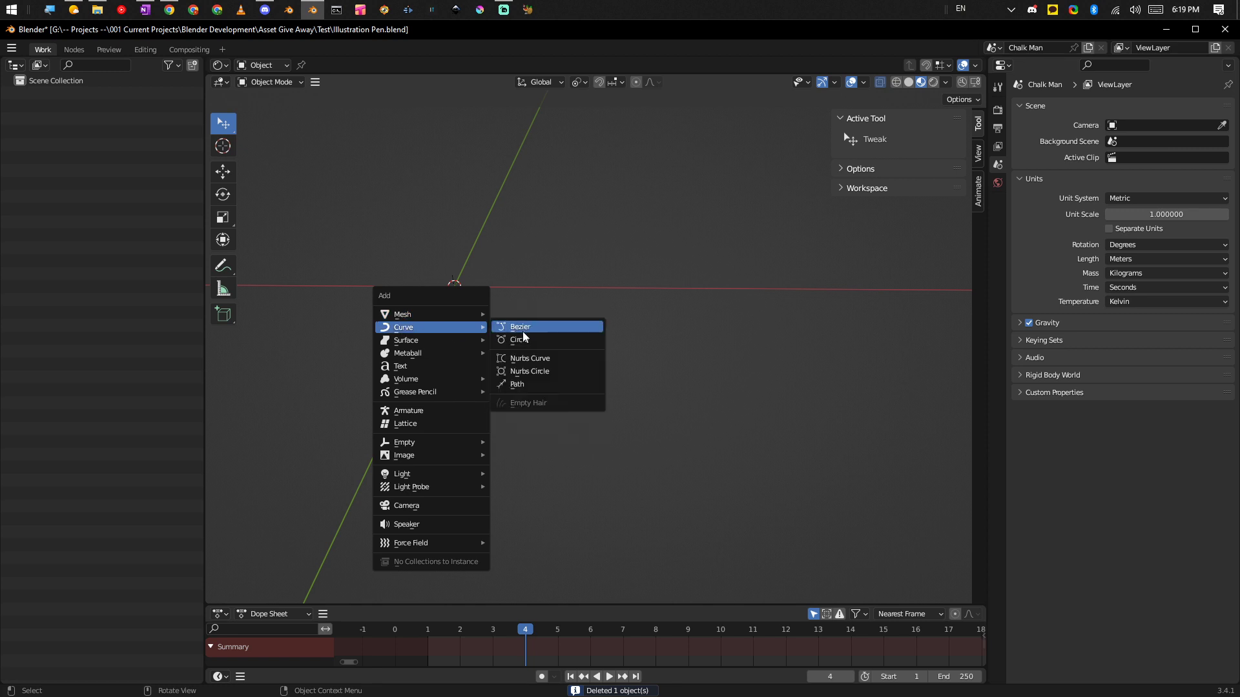
left_click(523, 331)
middle_click_drag(456, 357, 471, 517)
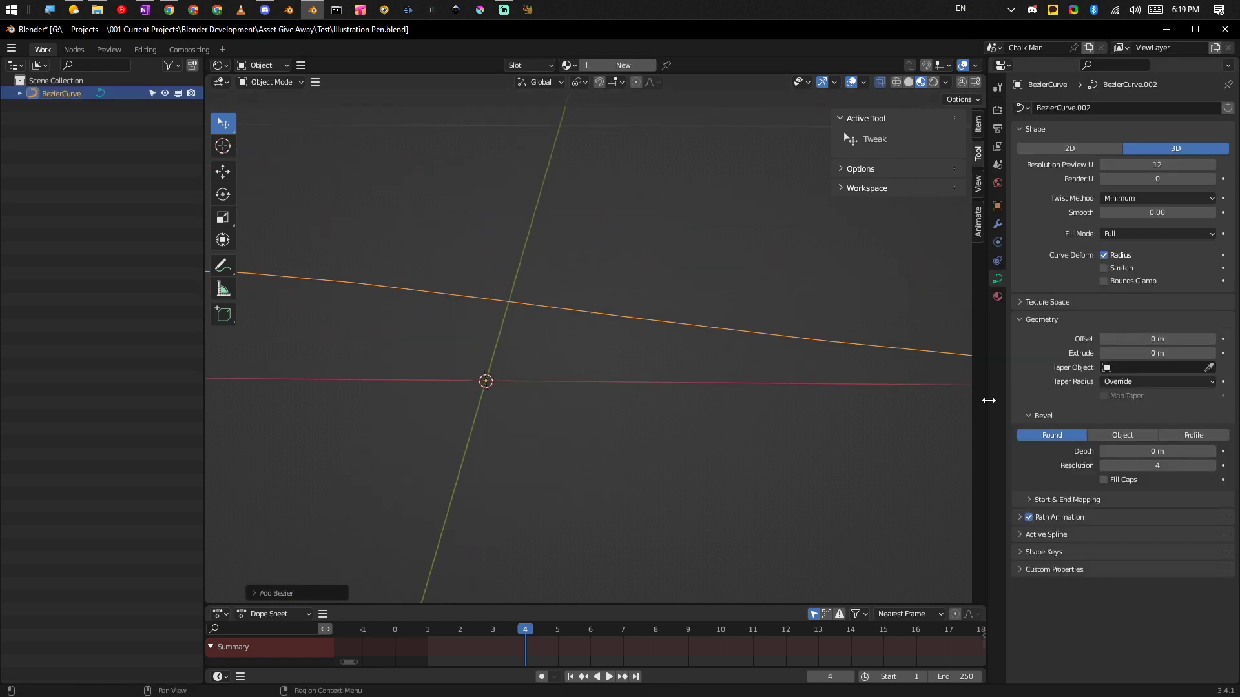
Set the new Bezier curve's Extrude to 0.08 m and enter Edit Mode.
left_click_drag(1108, 354, 1139, 353)
middle_click_drag(672, 277, 633, 418)
key("Tab")
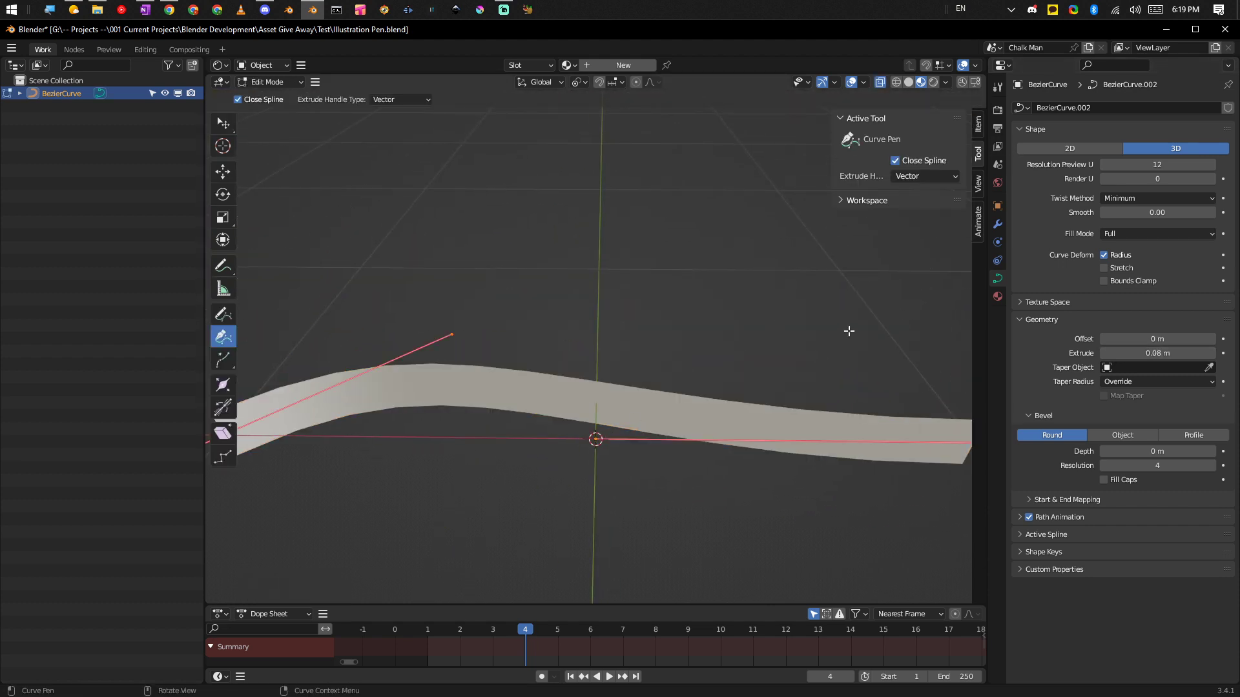
Set the Mean Tilt of the Bezier curve's points to 90°.
left_click(979, 129)
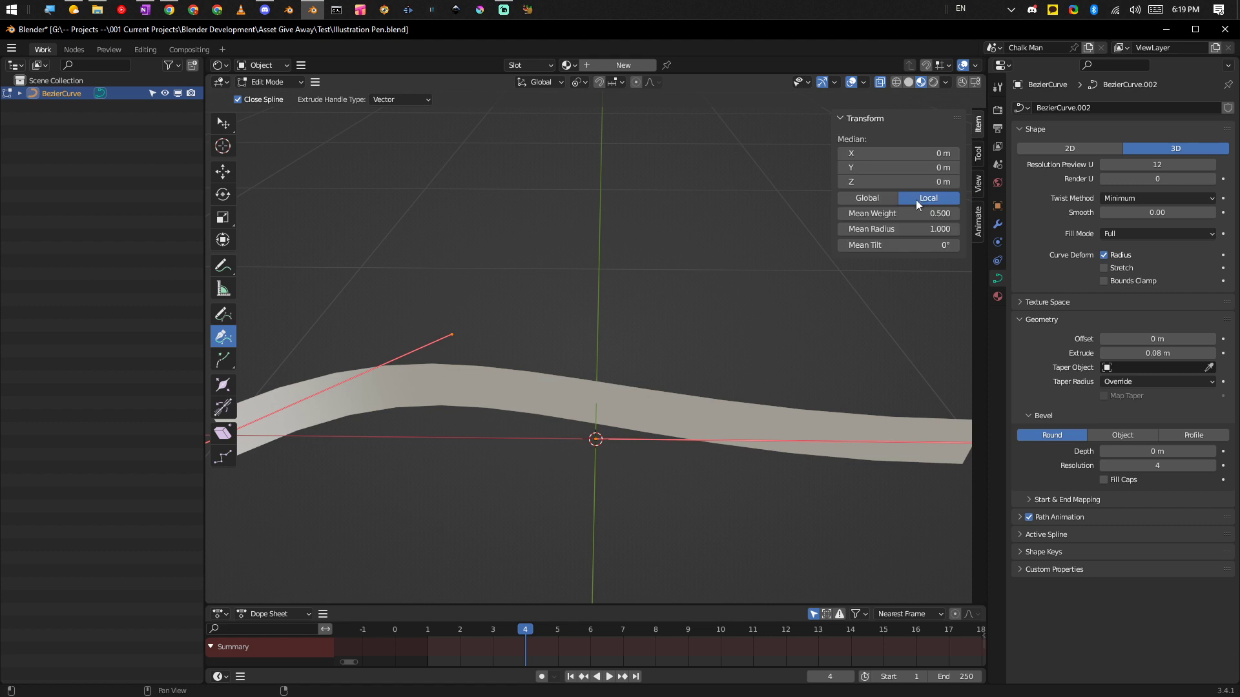
left_click(919, 246)
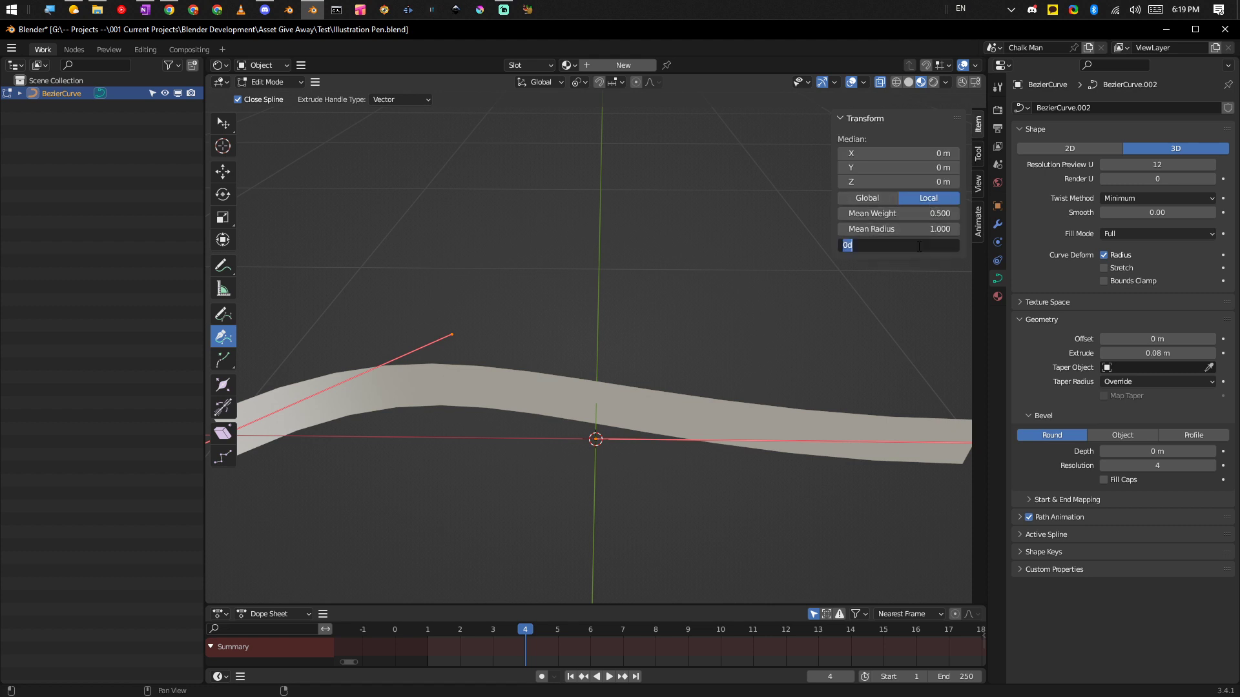
type("90")
key("Return")
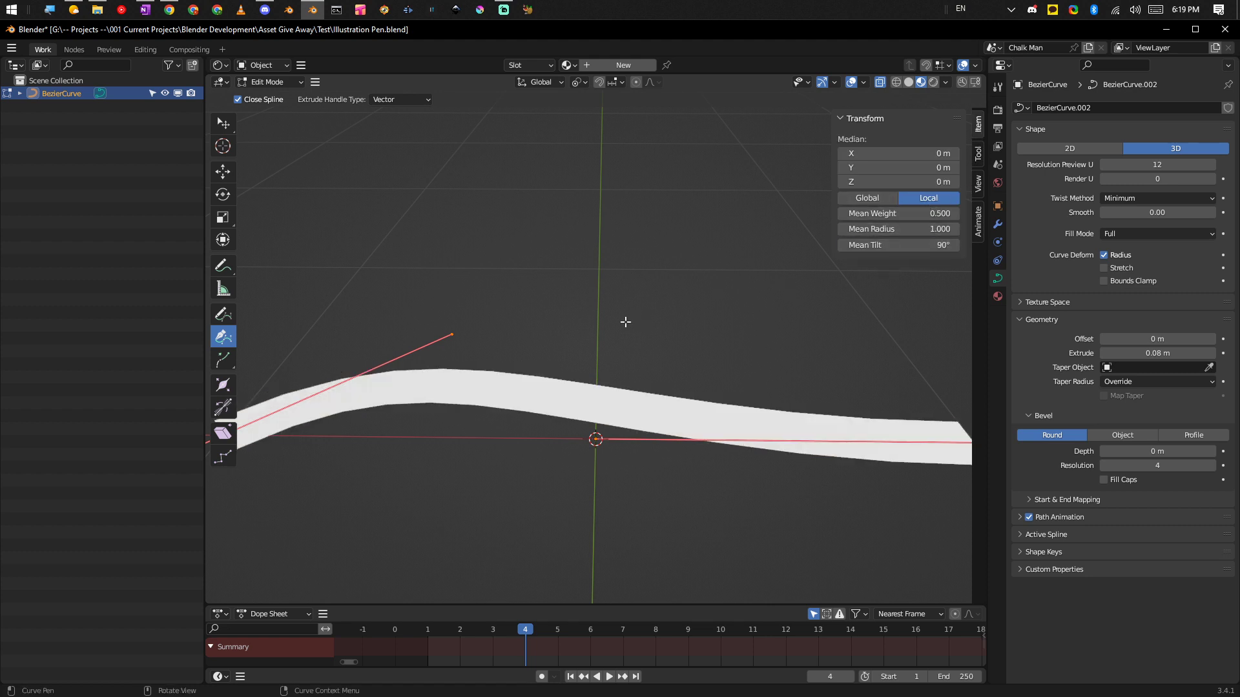
Look at the curve from the top and draw a freehand wavy stroke above it with the Draw tool.
scroll(625, 321, "down", 3)
key("grave")
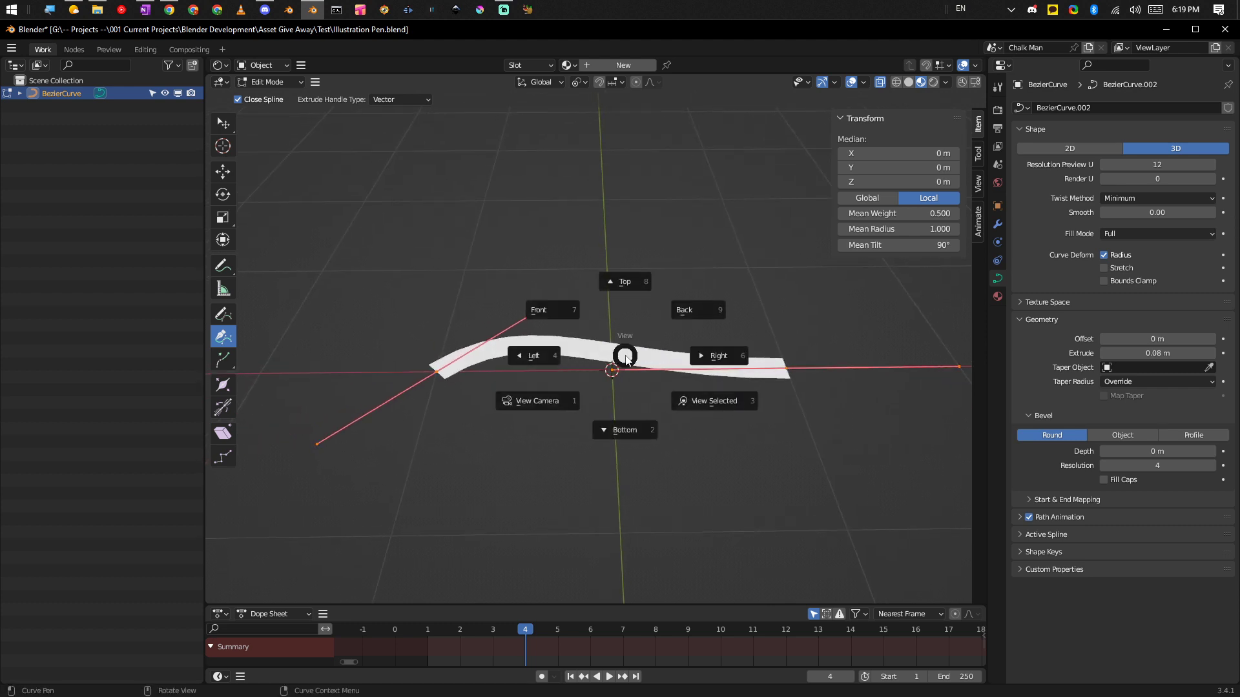
left_click(629, 284)
scroll(628, 284, "down", 4)
middle_click_drag(615, 352, 541, 418, "shift")
key("ctrl+Tab")
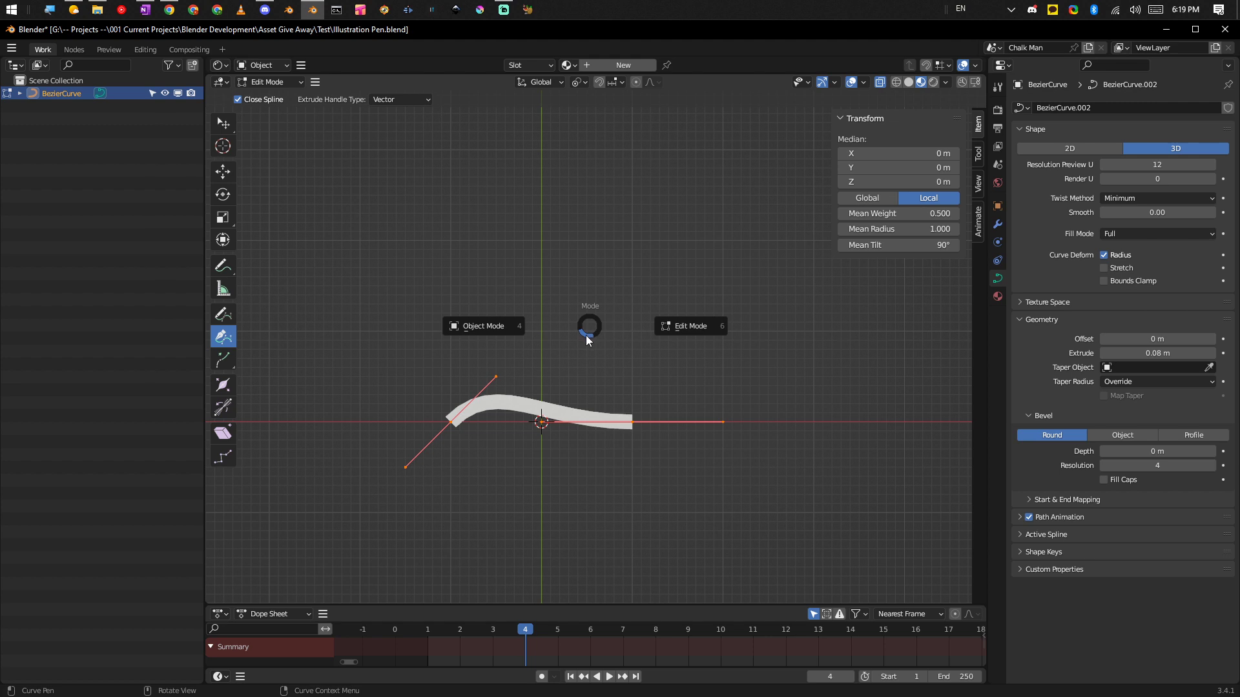
left_click(653, 330)
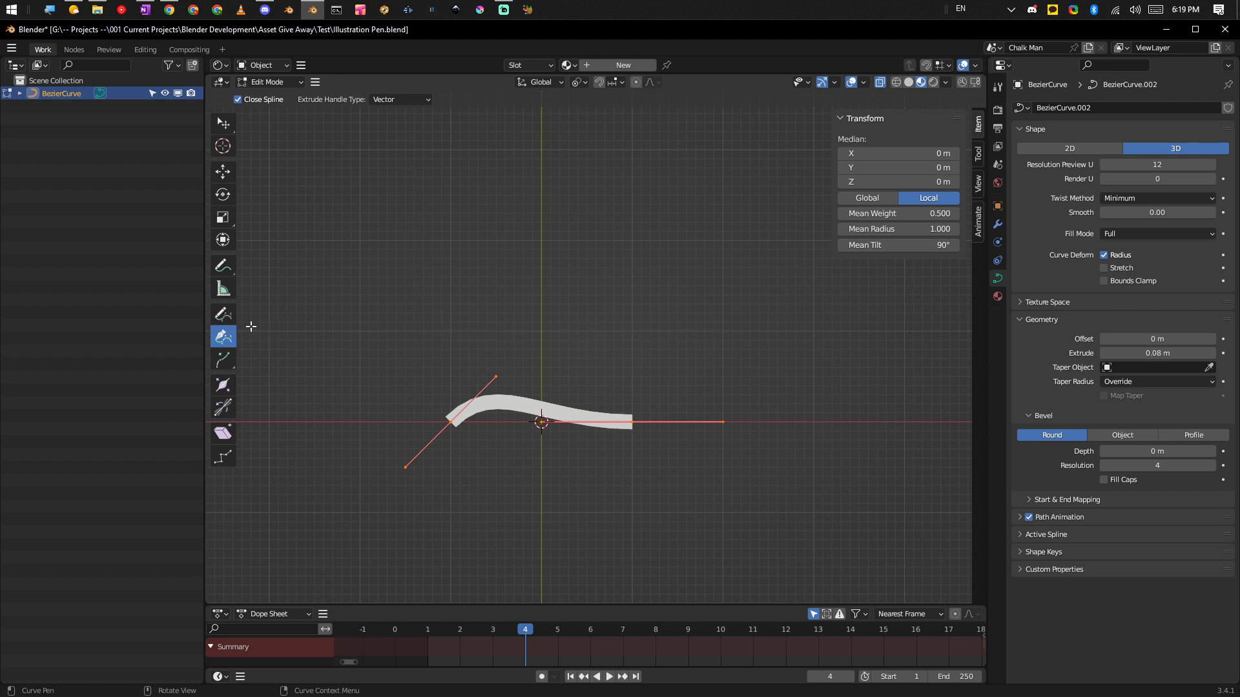
key("shift+space")
key("d")
left_click_drag(691, 268, 757, 289)
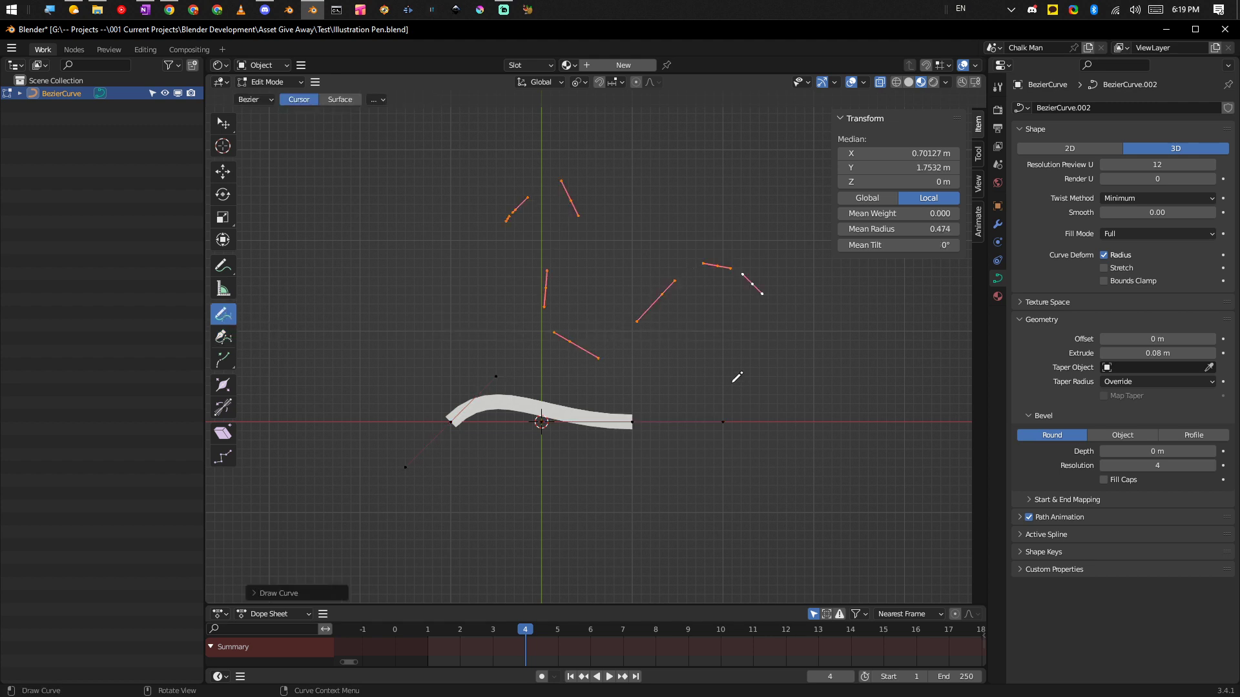
Return to Object Mode and set the curve's shape to 2D.
middle_click_drag(701, 462, 677, 284)
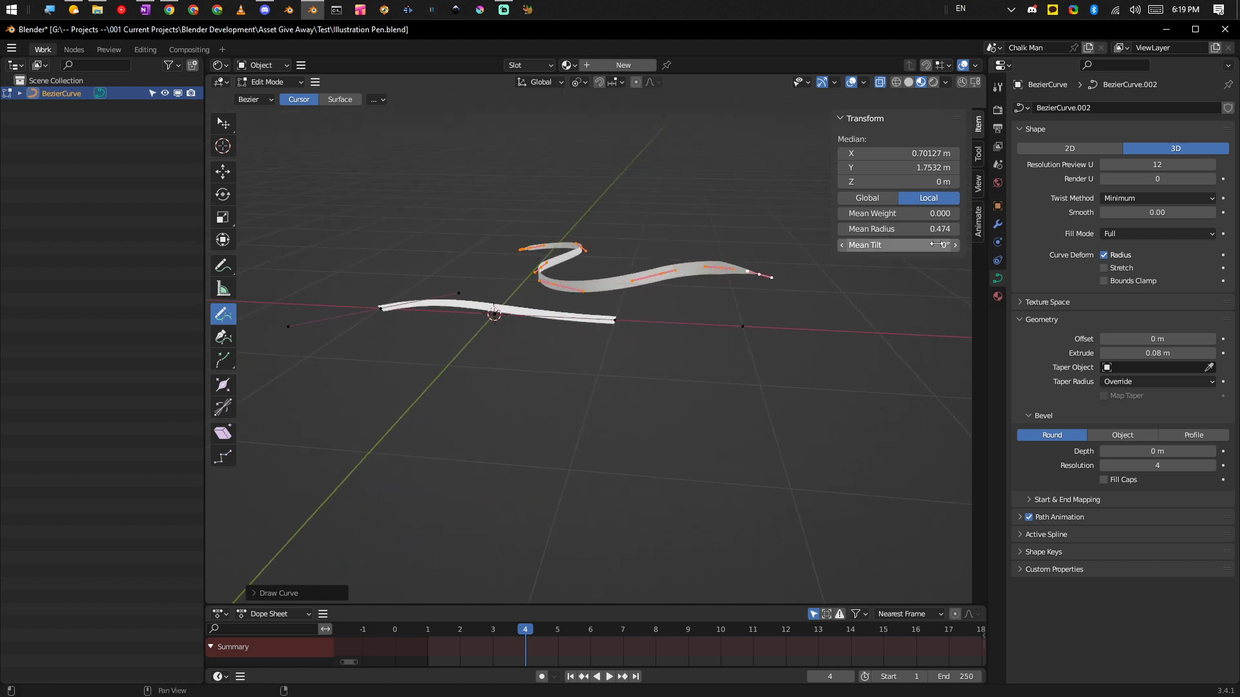
mouse_move(661, 406)
middle_mouse_down()
mouse_move(610, 396)
mouse_move(633, 385)
mouse_move(602, 395)
mouse_move(641, 385)
middle_mouse_up()
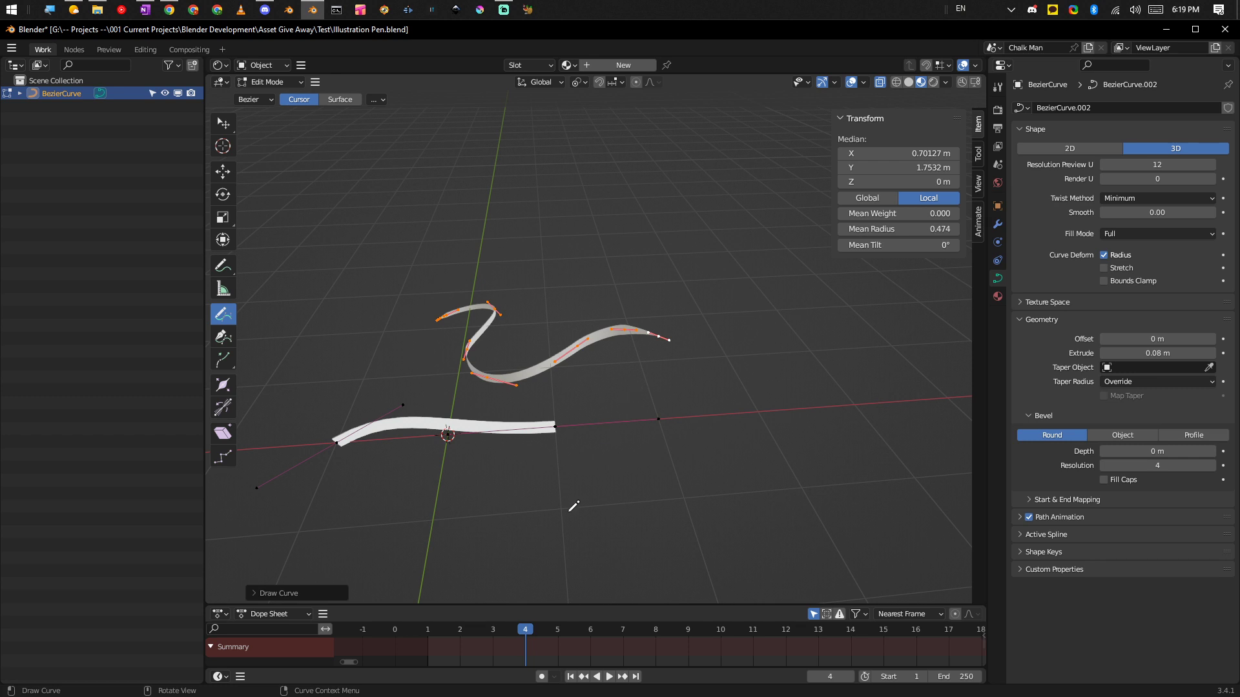
mouse_move(693, 395)
middle_mouse_down()
mouse_move(659, 446)
mouse_move(681, 401)
mouse_move(642, 444)
mouse_move(667, 401)
mouse_move(650, 390)
mouse_move(674, 411)
mouse_move(696, 409)
middle_mouse_up()
left_click(683, 382)
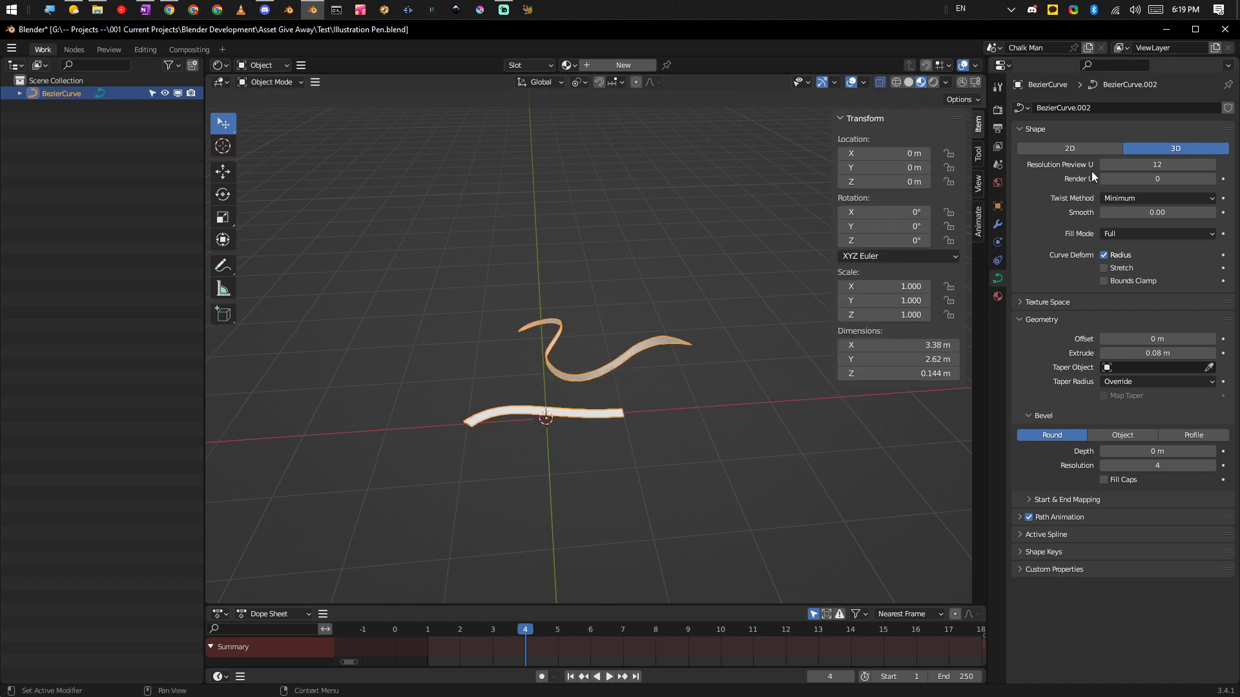
left_click(1070, 148)
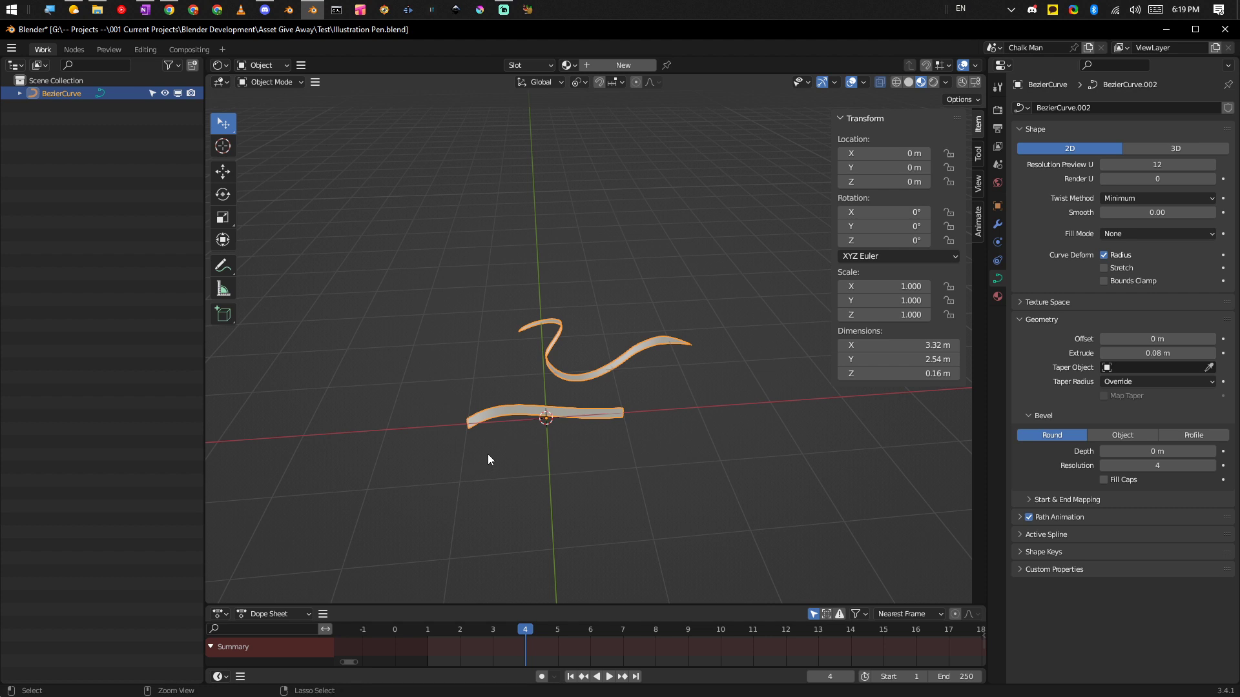
scroll(491, 452, "up", 3)
scroll(518, 383, "down", 1)
middle_click_drag(587, 359, 556, 394, "shift")
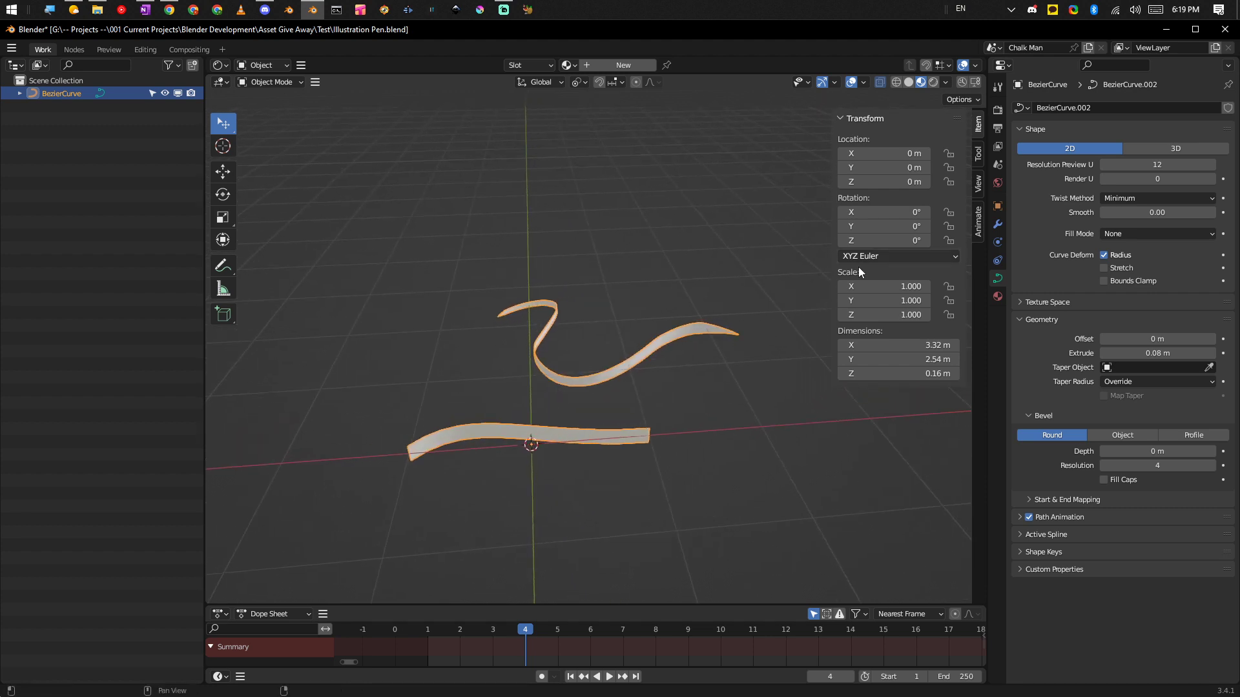
Try changing the Mean Tilt of all points of both strokes in Edit Mode, and undo the 6.3° tilt.
key("Tab")
key("l")
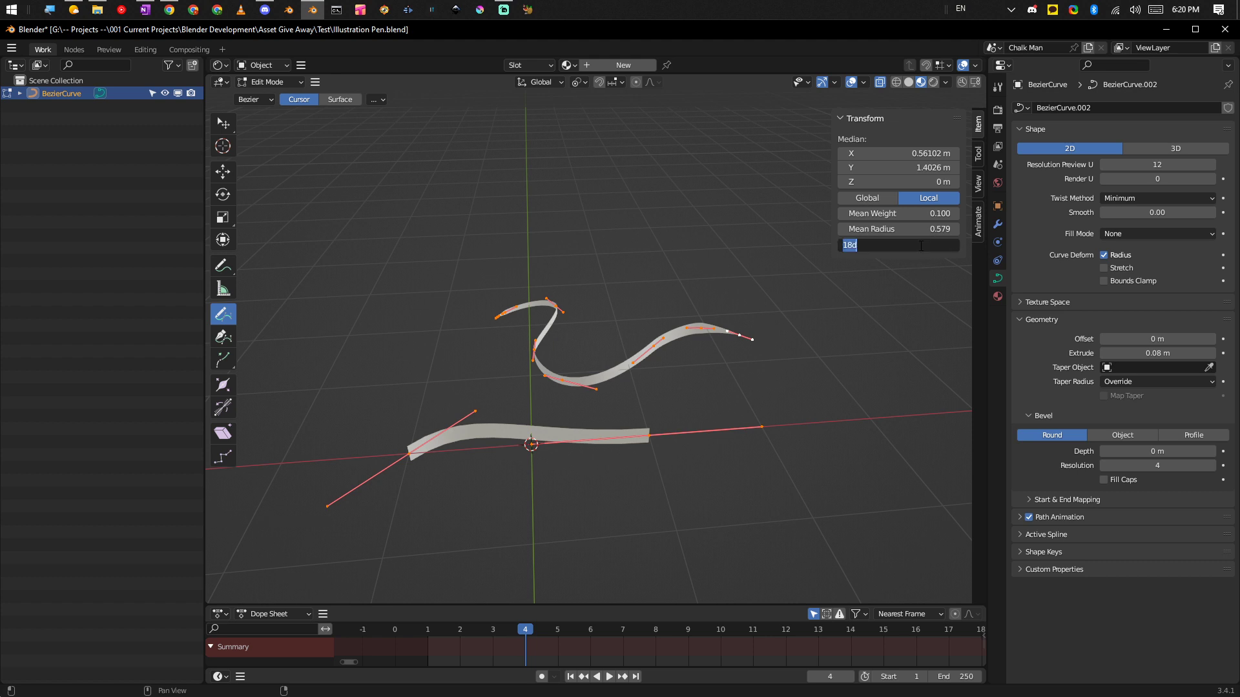
key("Return")
middle_click_drag(622, 431, 783, 351)
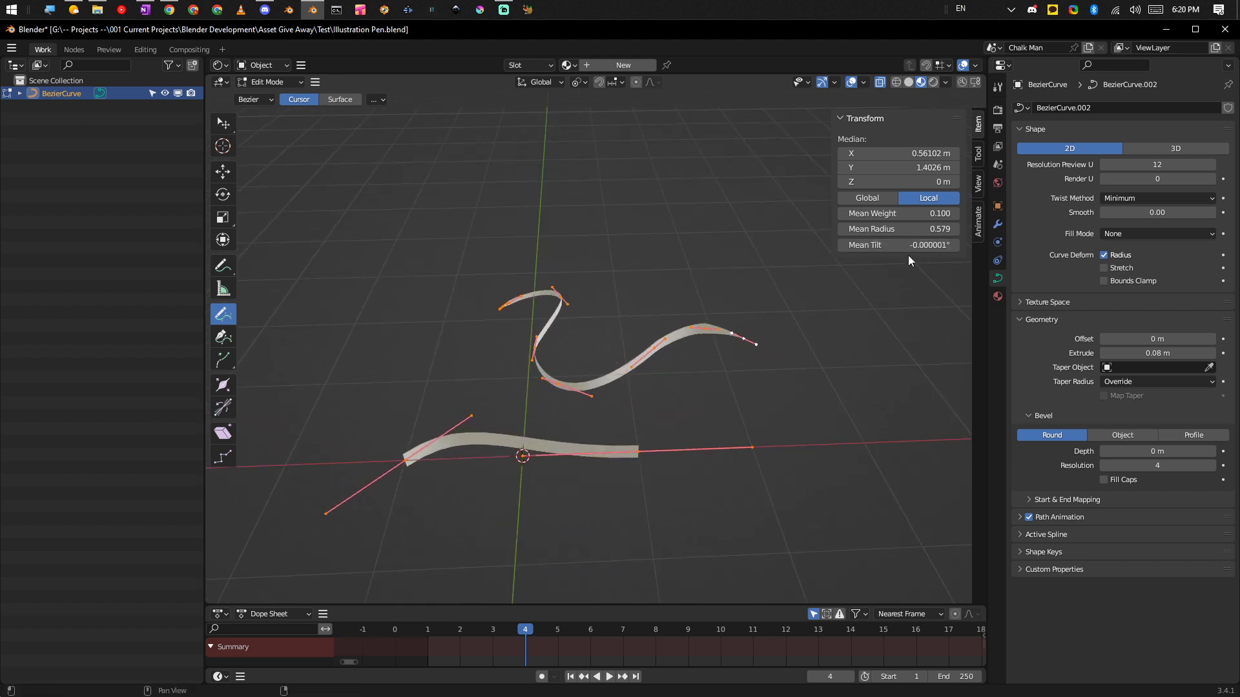
left_click_drag(897, 245, 778, 273)
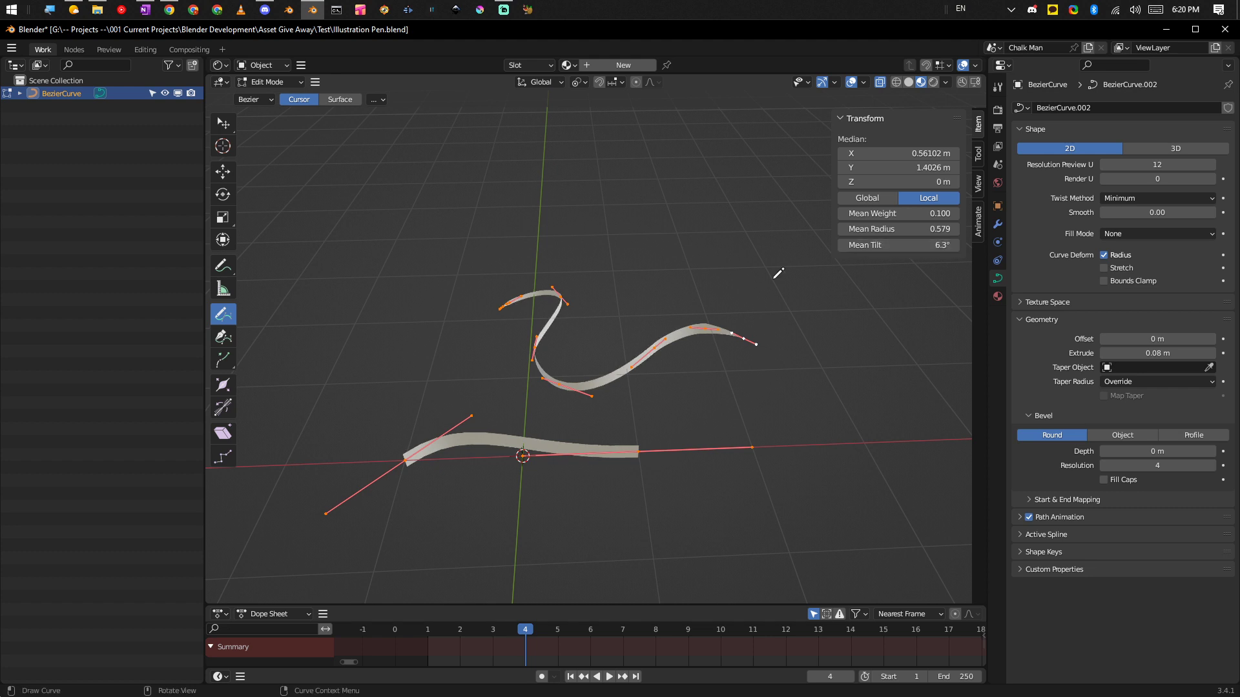
key("ctrl+z")
Delete all points of the curve and draw a new freehand wavy stroke behind the origin.
key("x")
left_click(653, 408)
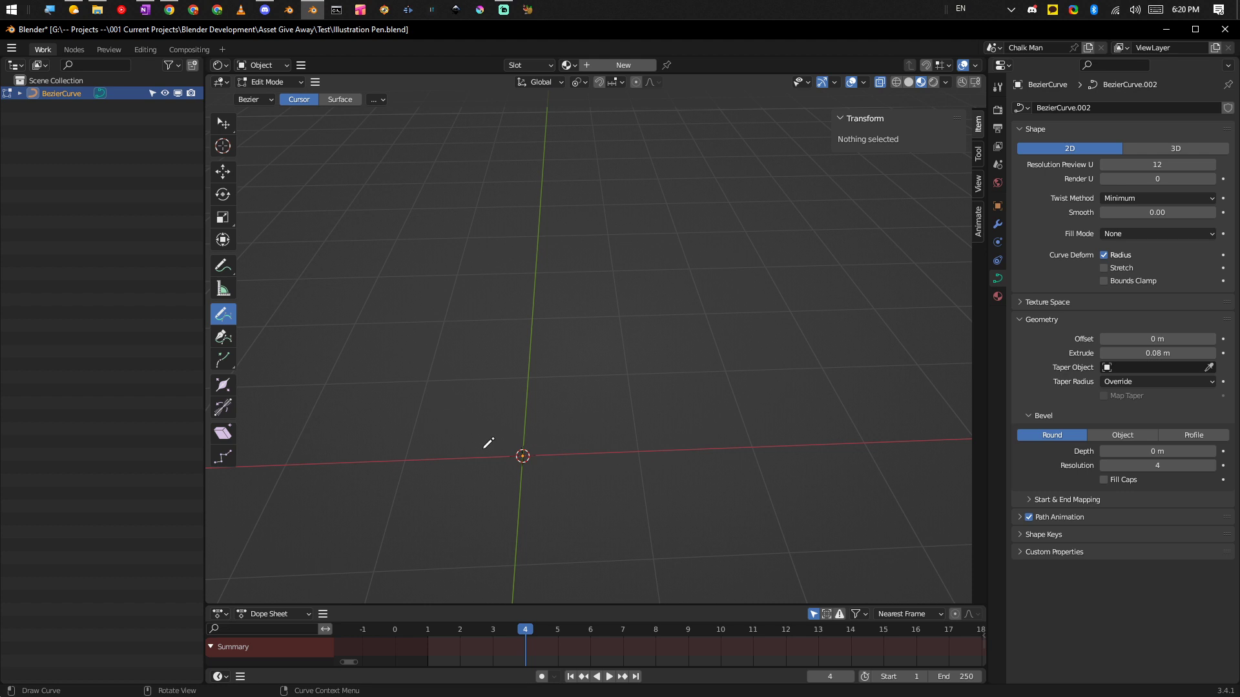
left_click_drag(536, 362, 704, 408)
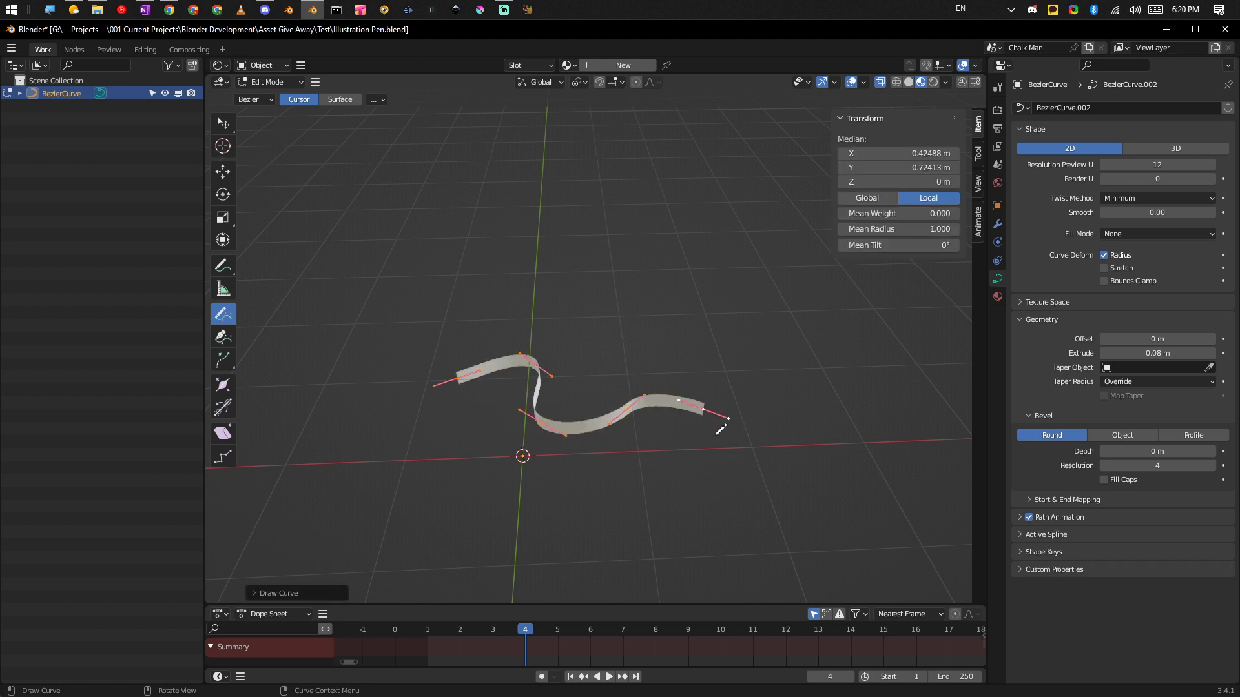
Set the new wavy stroke's Mean Tilt to 90°.
left_click(899, 246)
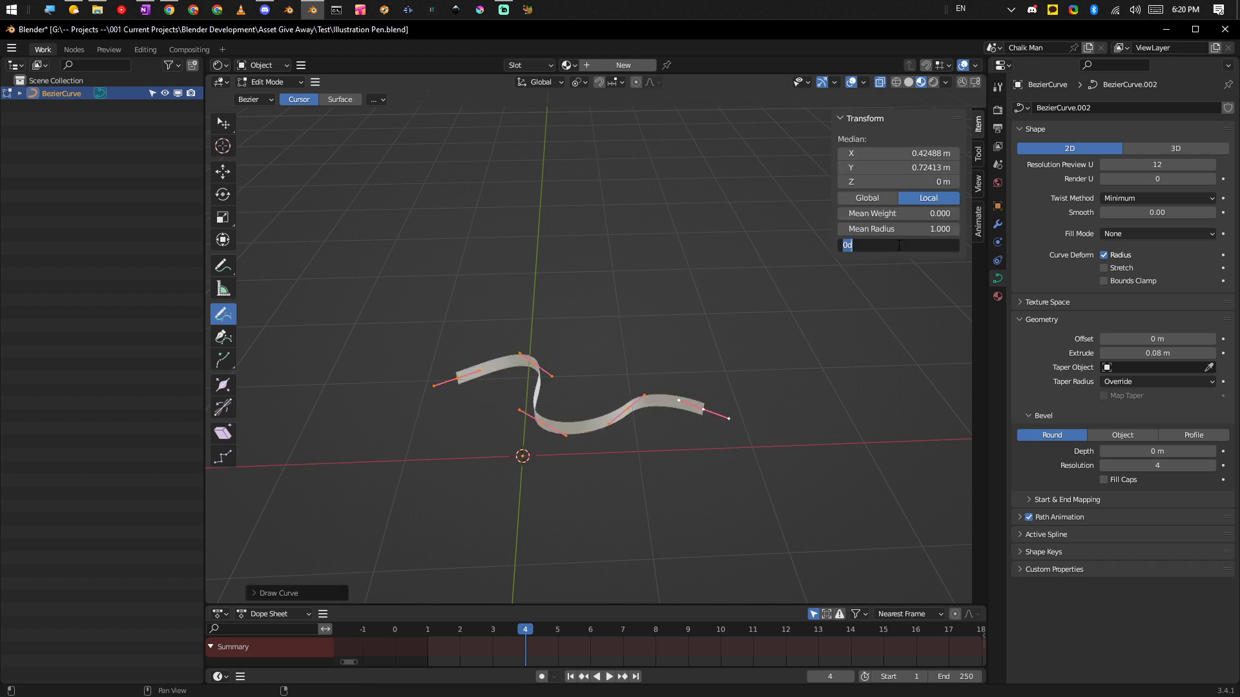
type("90")
key("Return")
middle_click_drag(573, 446, 662, 386)
middle_click_drag(840, 359, 612, 451)
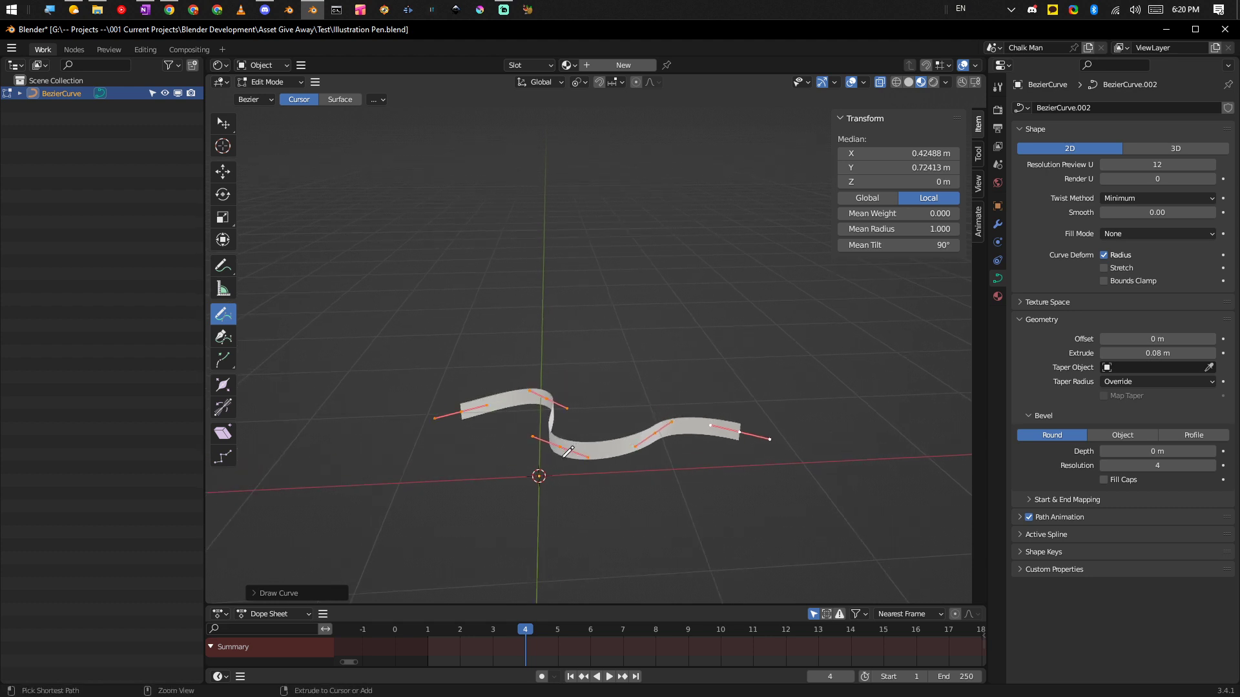
middle_click_drag(610, 421, 588, 447)
scroll(625, 435, "up", 2)
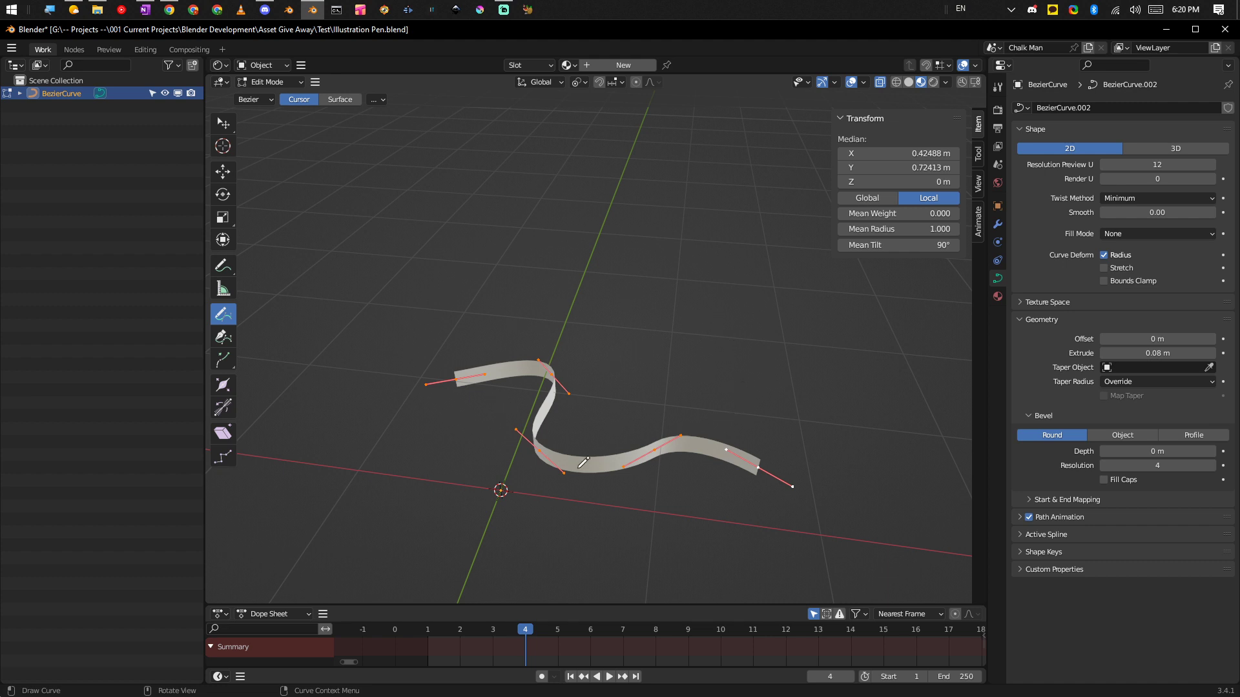
Reduce the wavy stroke's Mean Tilt to 13.8°.
mouse_move(898, 244)
left_mouse_down()
mouse_move(917, 244)
mouse_move(878, 244)
left_mouse_up()
middle_click_drag(489, 514, 585, 434)
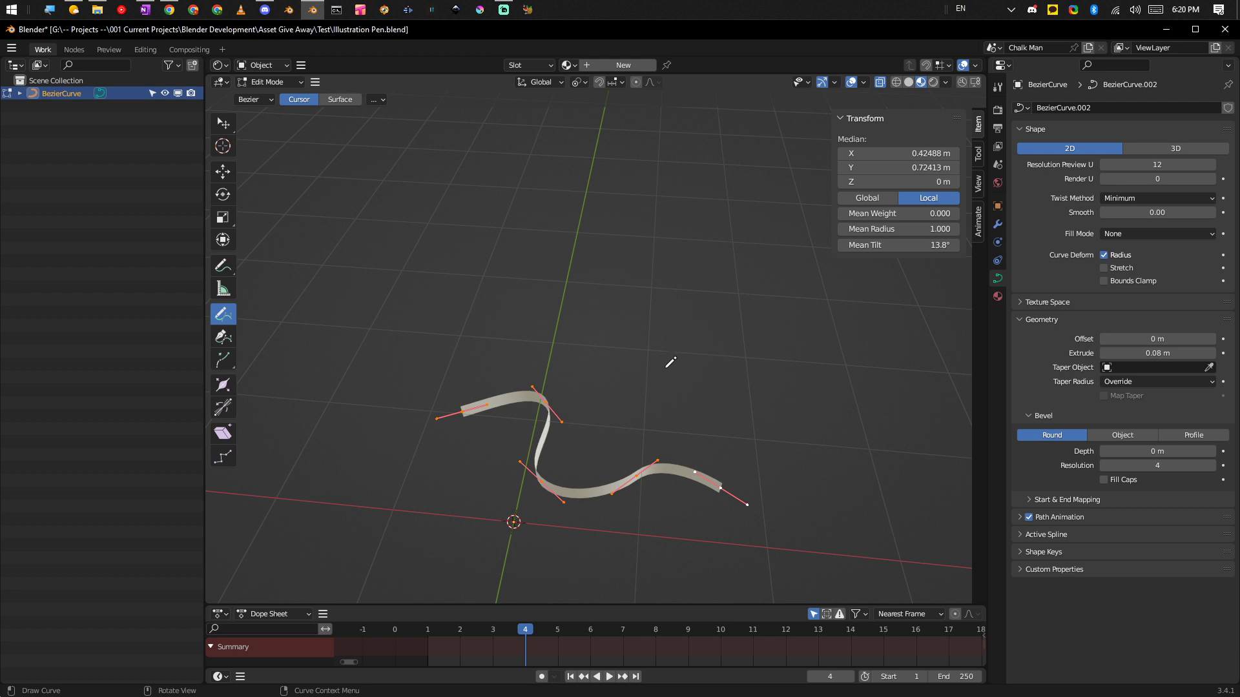
middle_click_drag(584, 375, 560, 438)
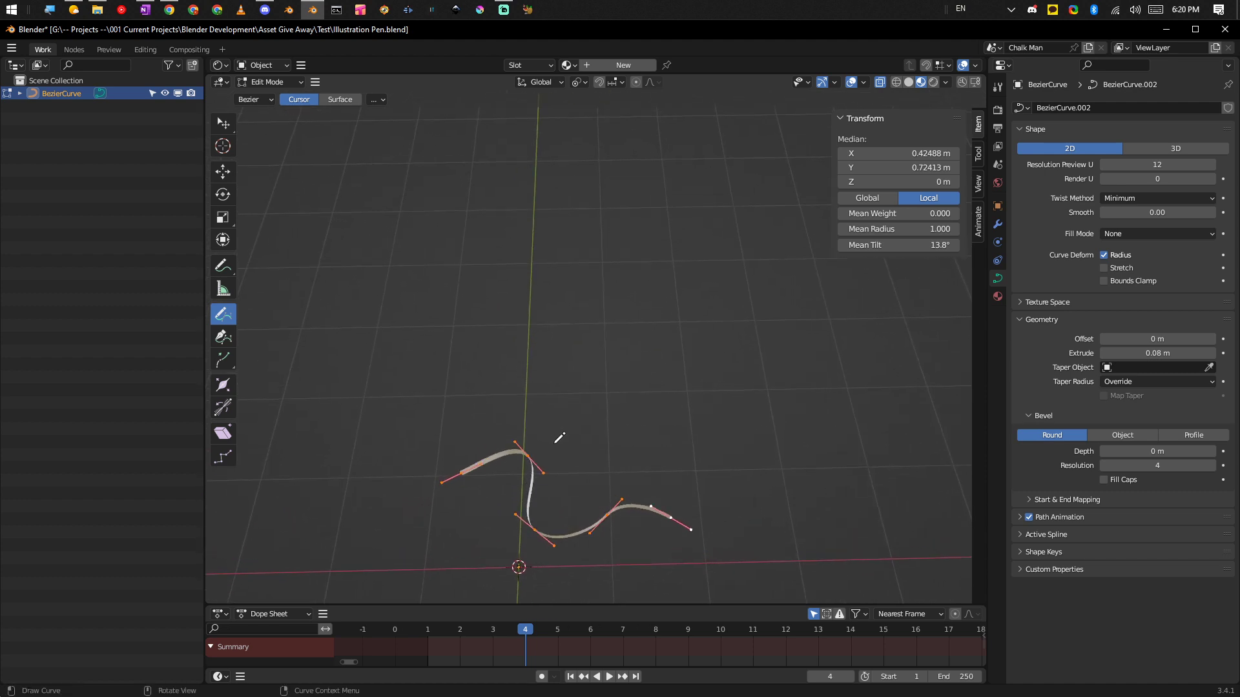
Draw a second, longer wavy stroke ending in a hook behind the first one.
left_click_drag(636, 360, 635, 362)
scroll(658, 488, "up", 3)
middle_click_drag(660, 489, 576, 410)
middle_click_drag(657, 404, 611, 409)
middle_click_drag(639, 328, 647, 426, "ctrl")
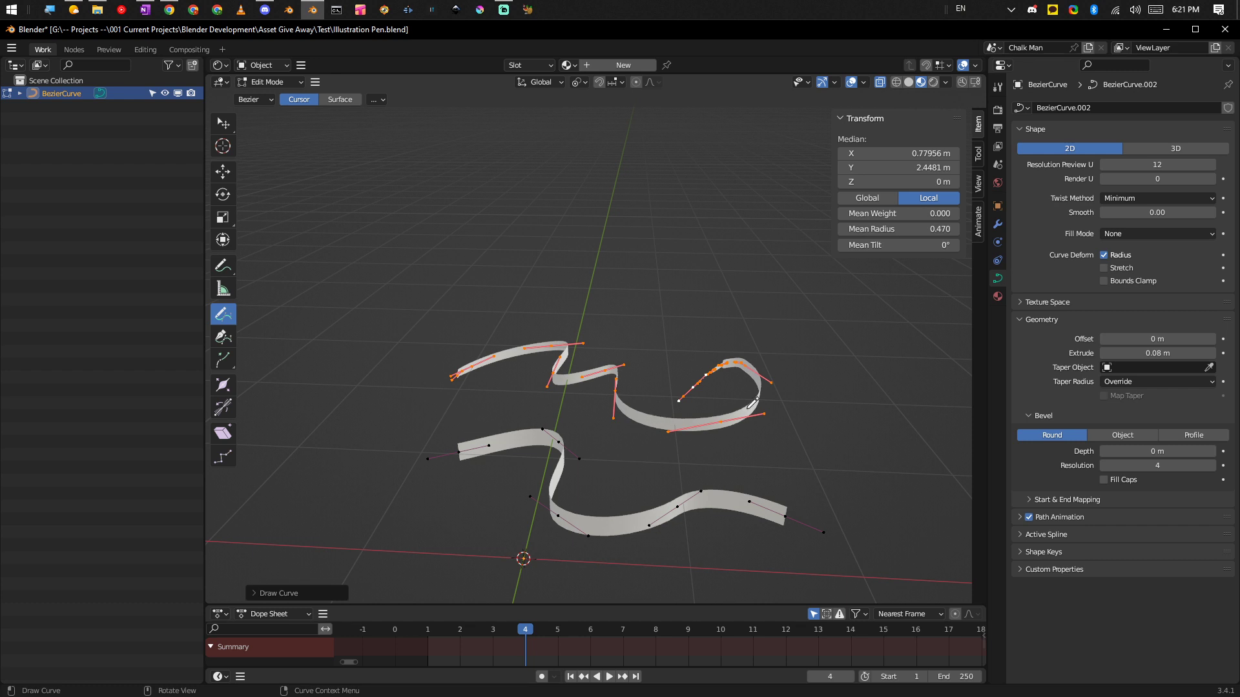
Set the curve's shape to 3D and draw a wavy stroke ending in a large loop above the other strokes.
left_click(1176, 148)
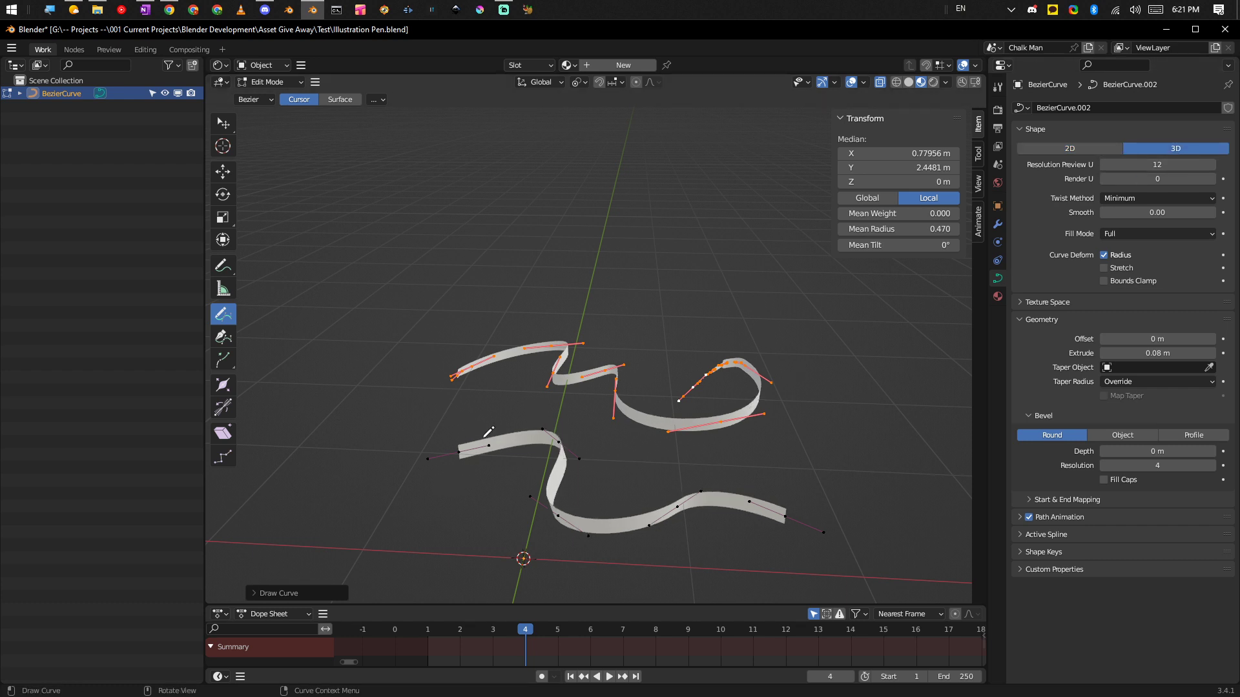
middle_click_drag(583, 399, 568, 436, "ctrl")
middle_click_drag(614, 477, 609, 441, "ctrl")
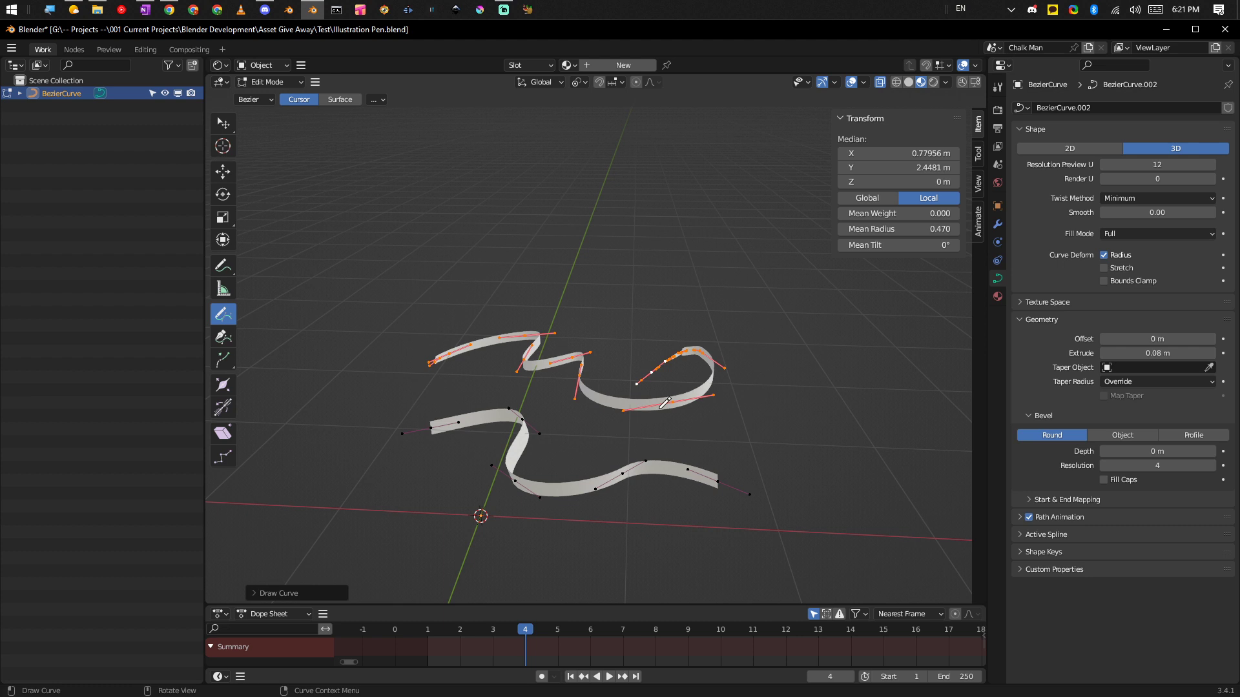
left_click_drag(487, 309, 538, 345)
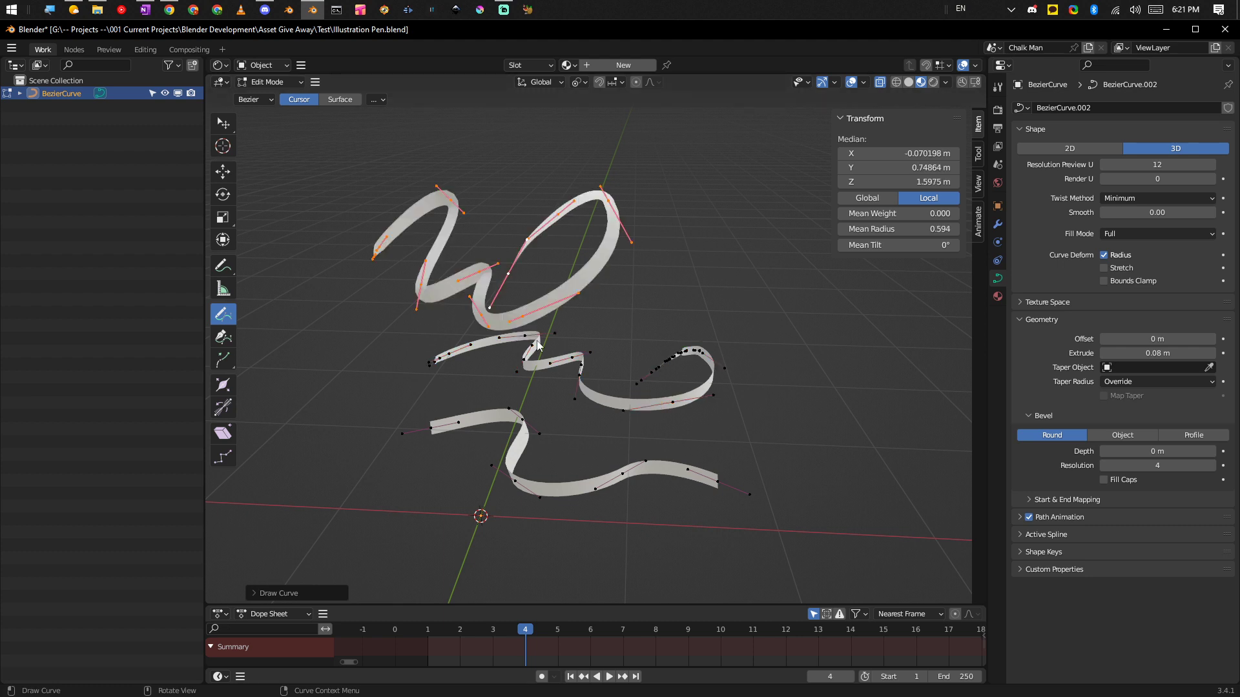
Draw several more freehand wavy strokes in 3D space, each from a different viewing angle.
middle_click_drag(749, 466, 658, 446)
left_click_drag(714, 303, 832, 373)
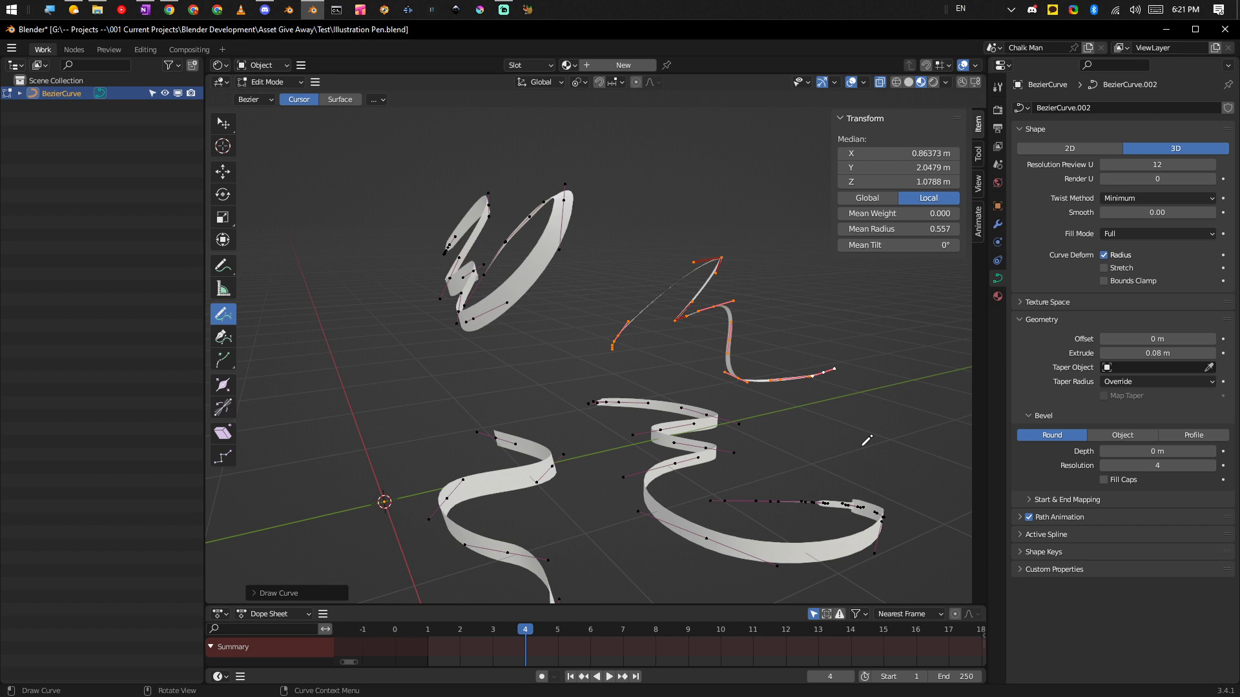
middle_click_drag(831, 373, 705, 450)
left_click_drag(761, 323, 837, 377)
middle_click_drag(836, 378, 601, 481)
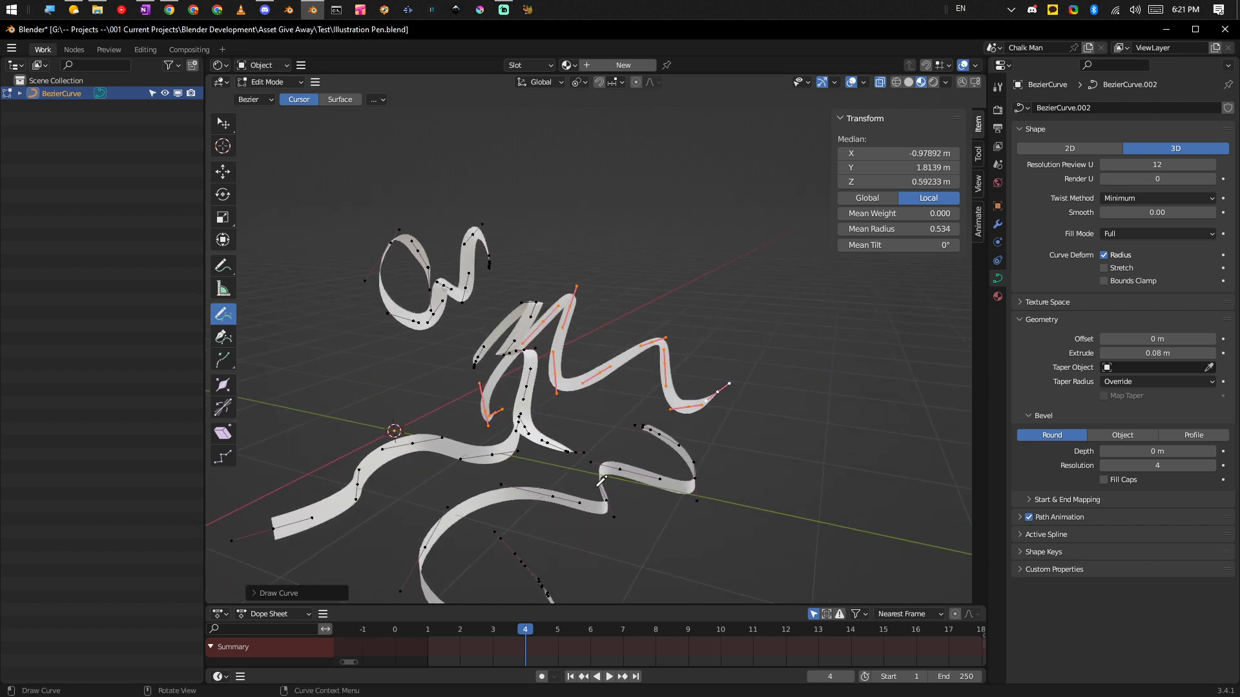
left_click_drag(699, 222, 836, 378)
mouse_move(836, 378)
middle_mouse_down()
mouse_move(795, 388)
mouse_move(672, 492)
mouse_move(636, 395)
middle_mouse_up()
left_click_drag(637, 395, 880, 318)
mouse_move(817, 455)
middle_mouse_down()
mouse_move(727, 492)
mouse_move(641, 494)
middle_mouse_up()
left_click_drag(611, 348, 789, 302)
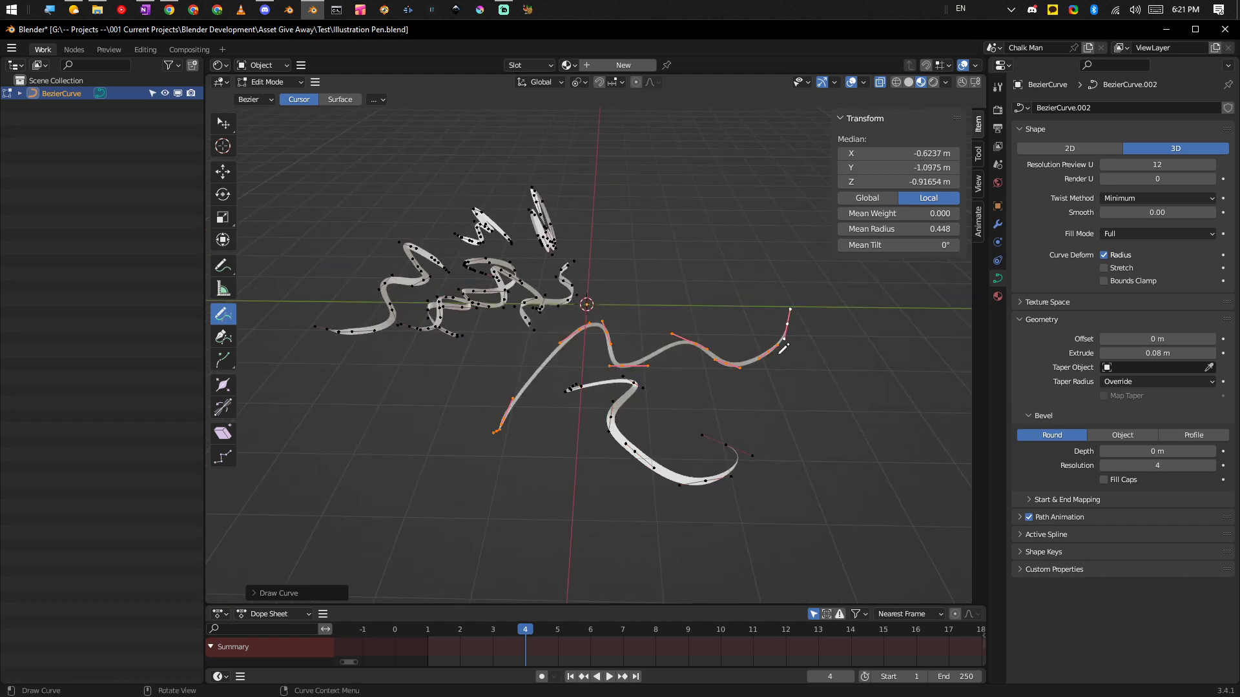
Draw one more wavy stroke from another viewing angle and return to Object Mode.
middle_click_drag(791, 425, 587, 486)
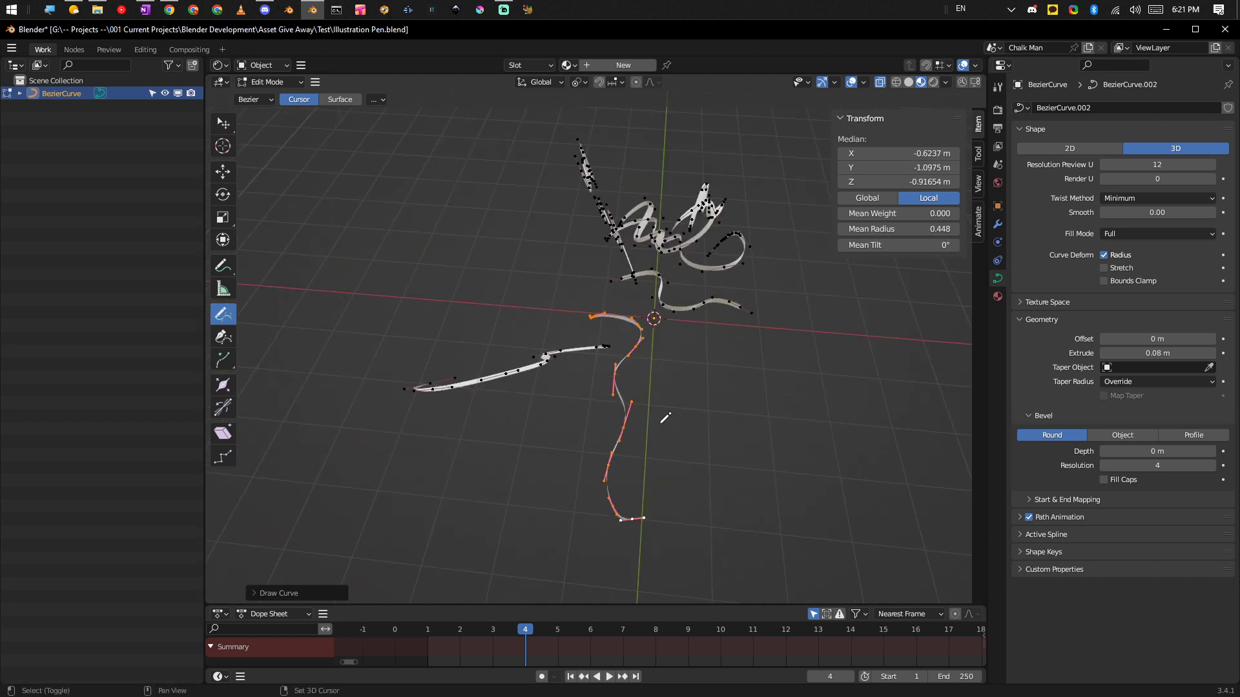
left_click_drag(602, 431, 820, 359)
middle_click_drag(797, 473, 725, 428)
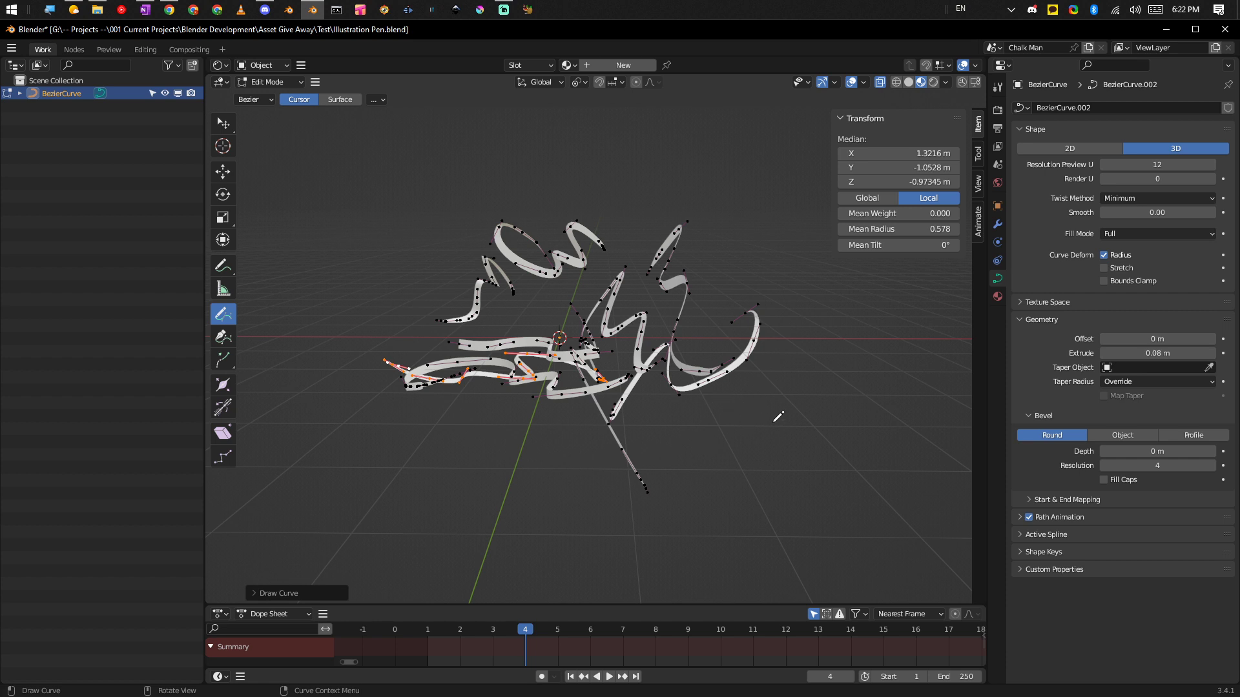
key("ctrl+Tab")
left_click(665, 421)
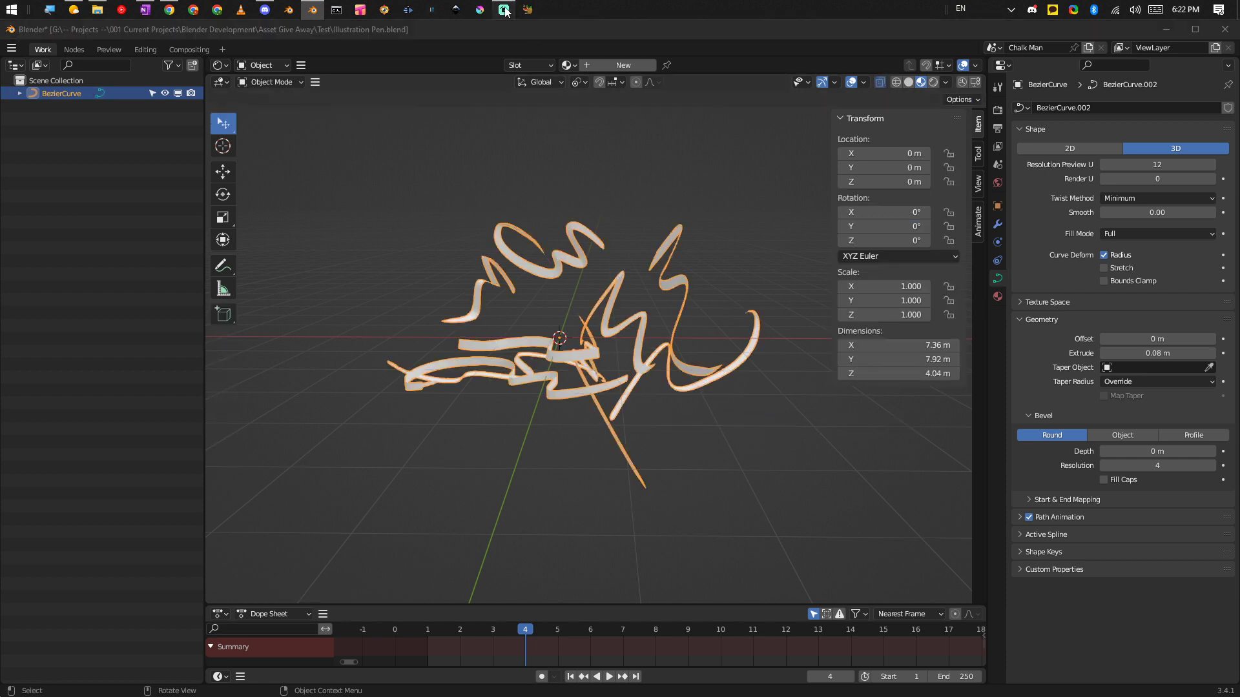